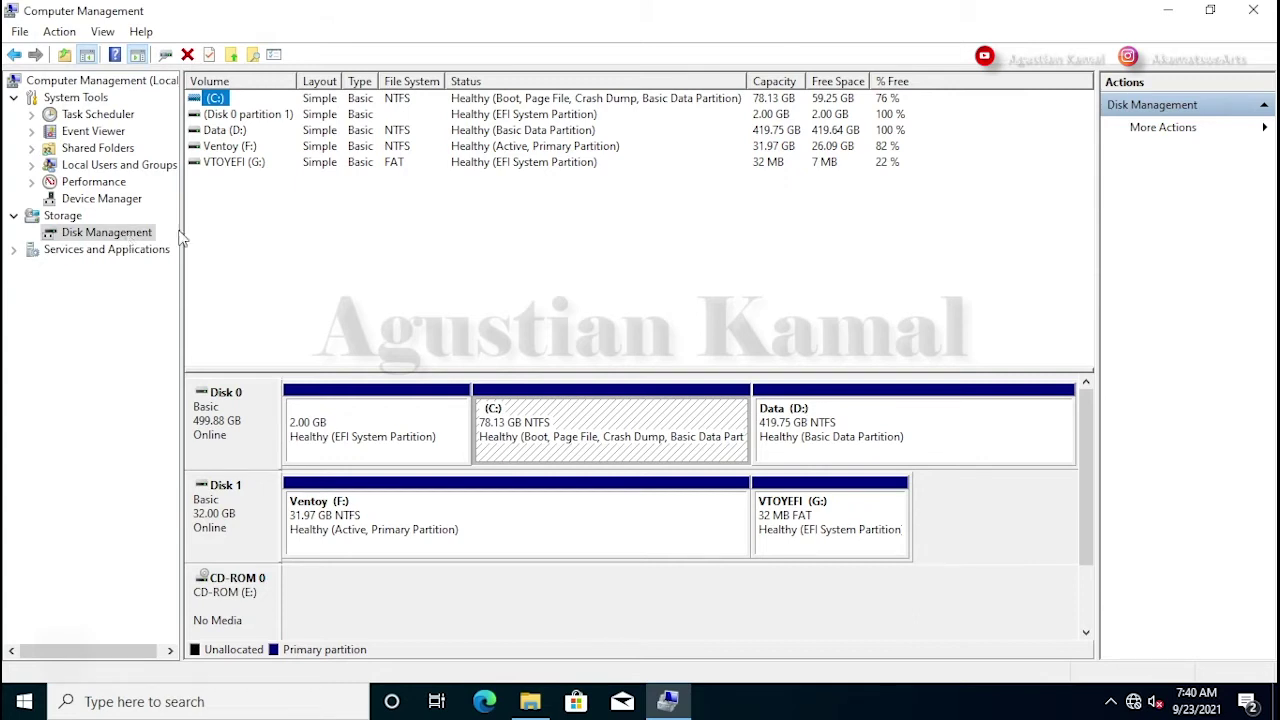
Step: Shrink the Data (D:) volume on Disk 0 by 102400 MB, leaving the space unallocated, and close Computer Management
left_click(903, 421)
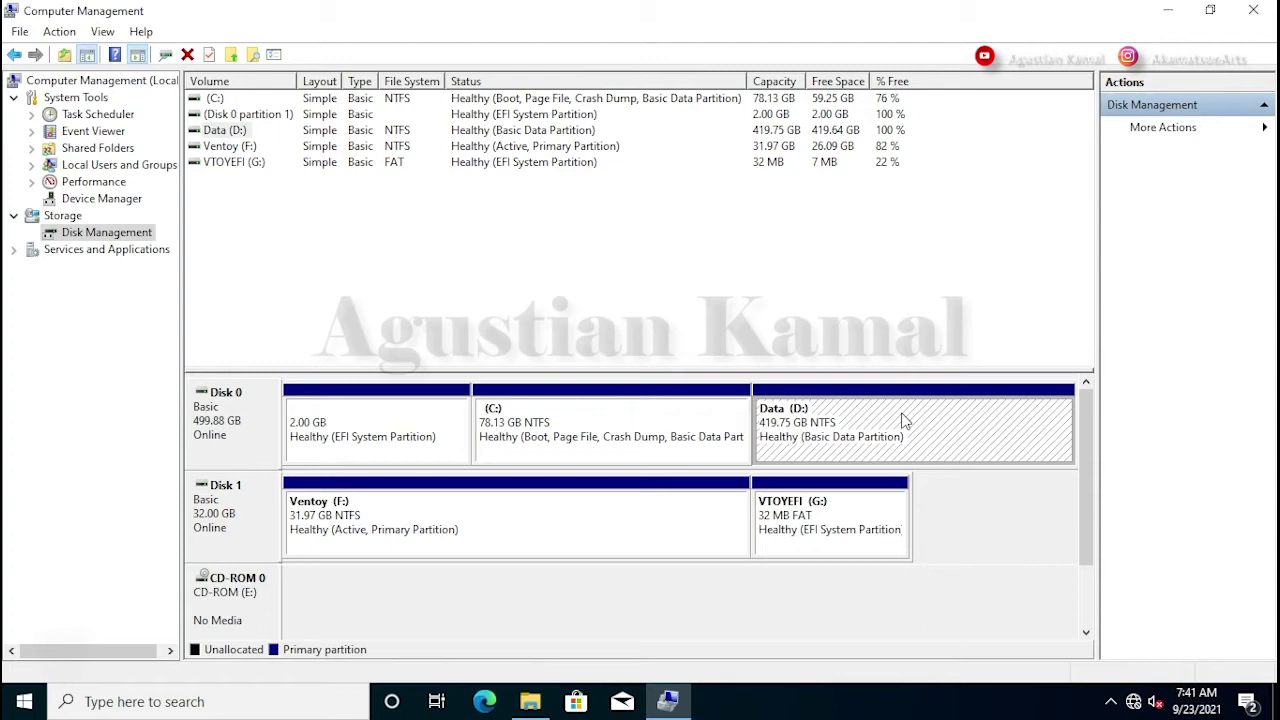
right_click(903, 420)
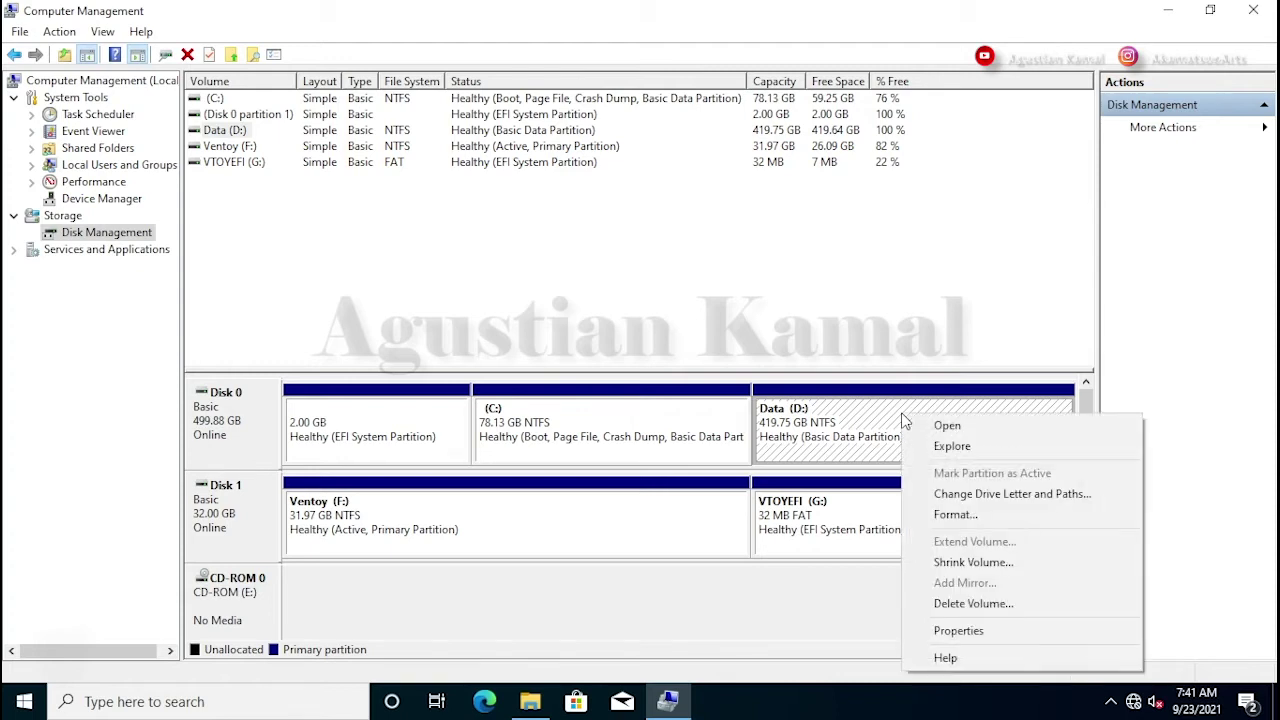
left_click(973, 563)
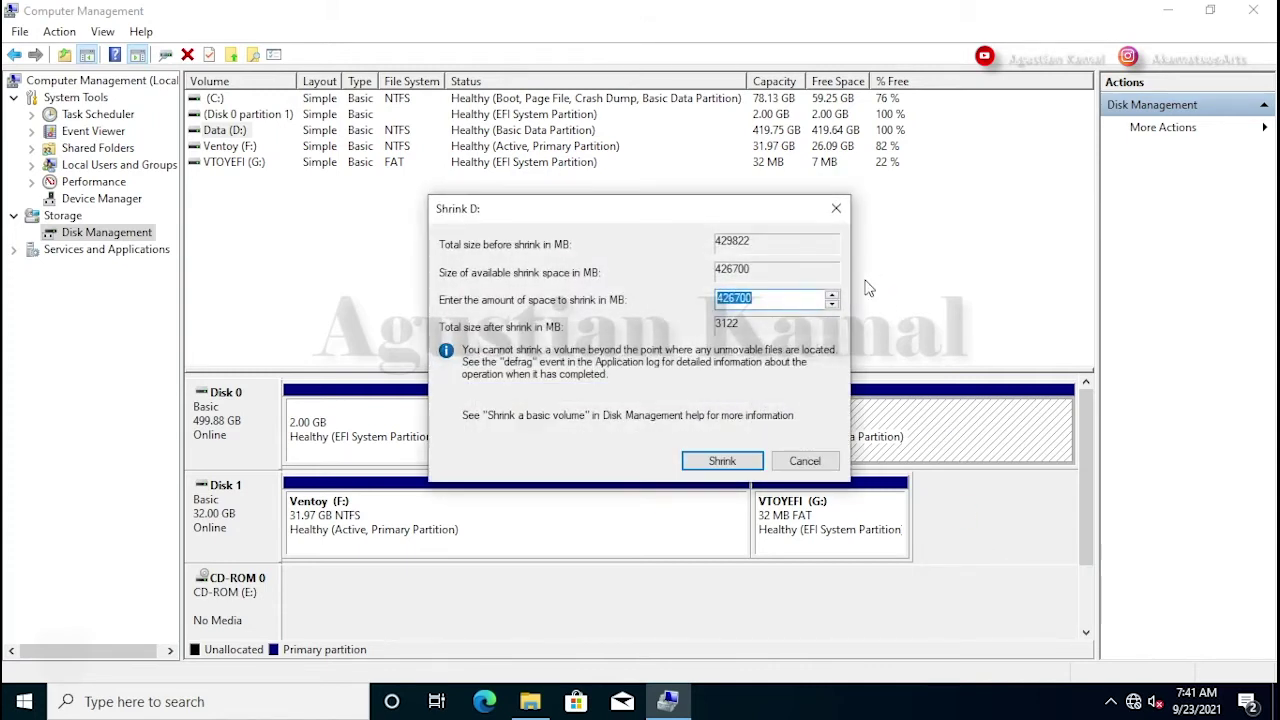
left_click(775, 298)
double_click(775, 298)
type("102400")
left_click(745, 463)
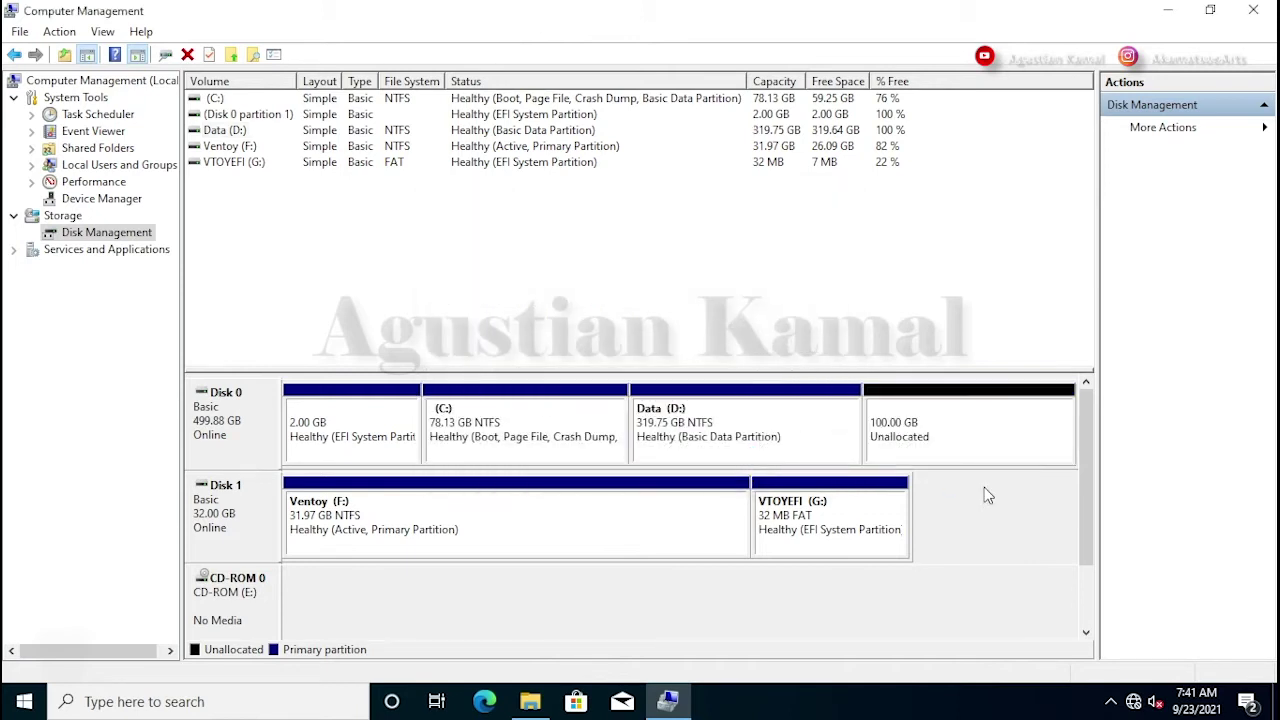
left_click(970, 435)
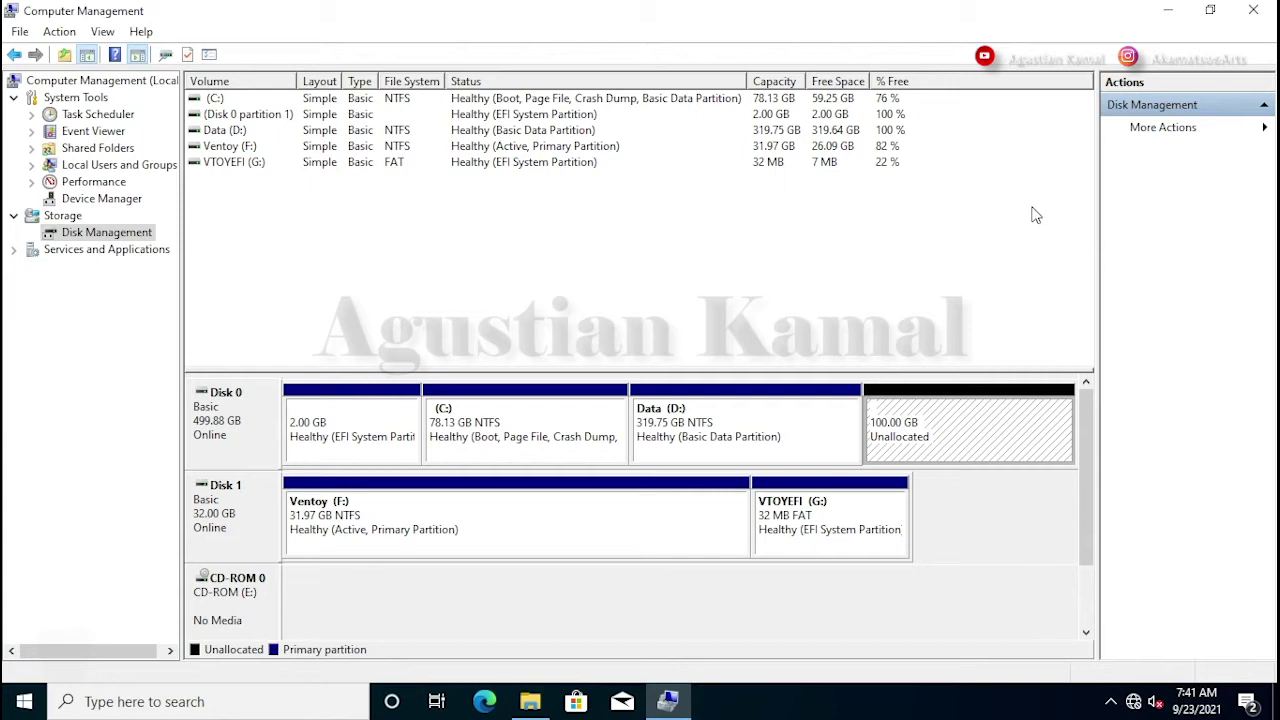
left_click(1252, 12)
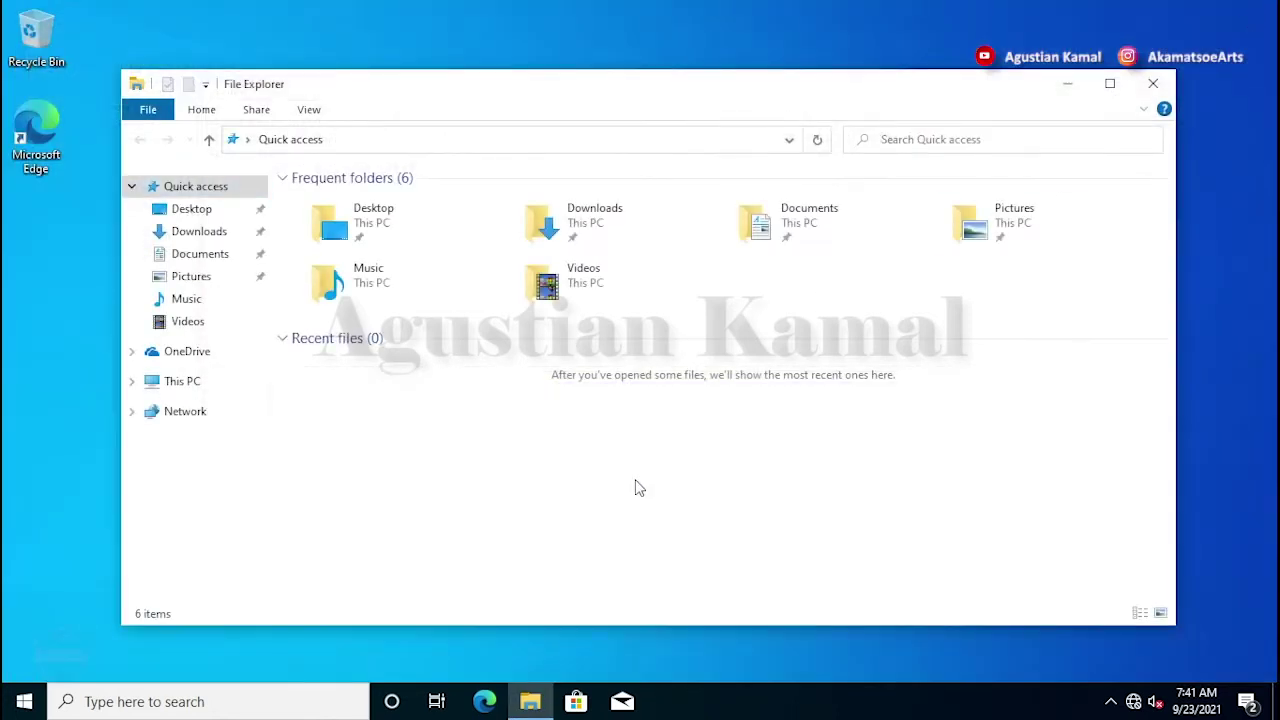
Step: Check the disc image files stored on the Ventoy (F:) drive and close the file window
left_click(186, 384)
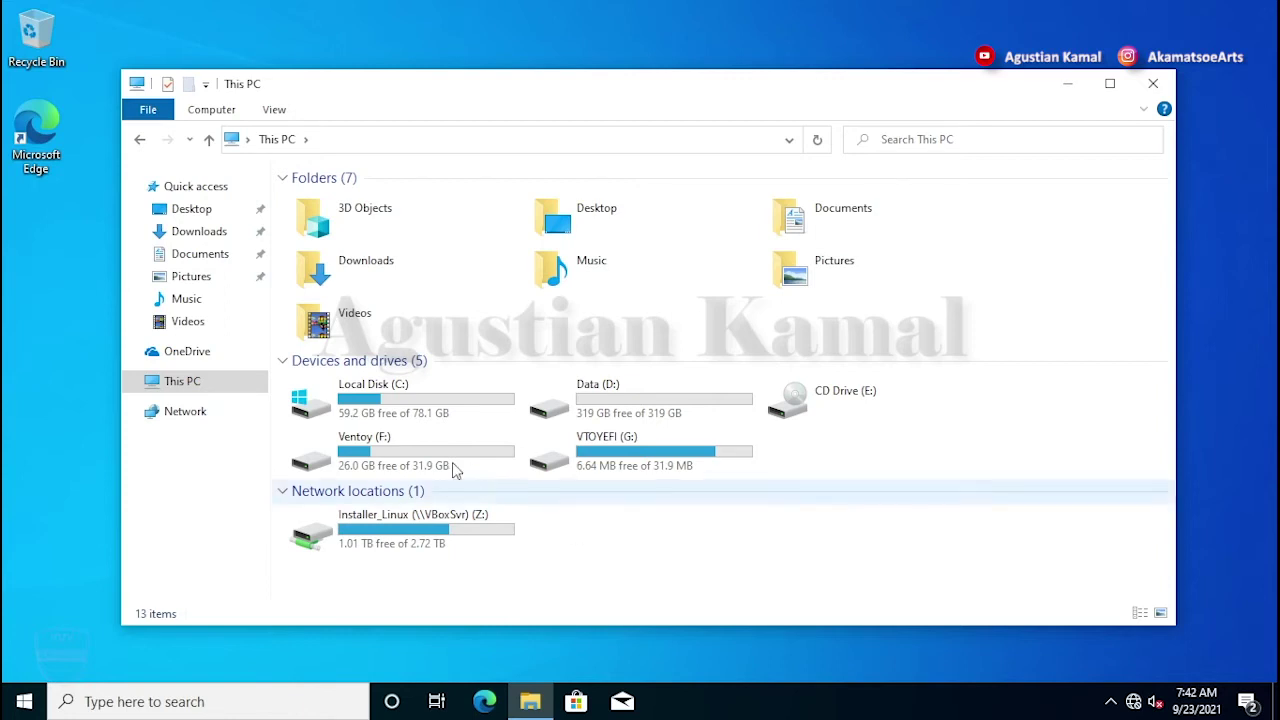
double_click(422, 448)
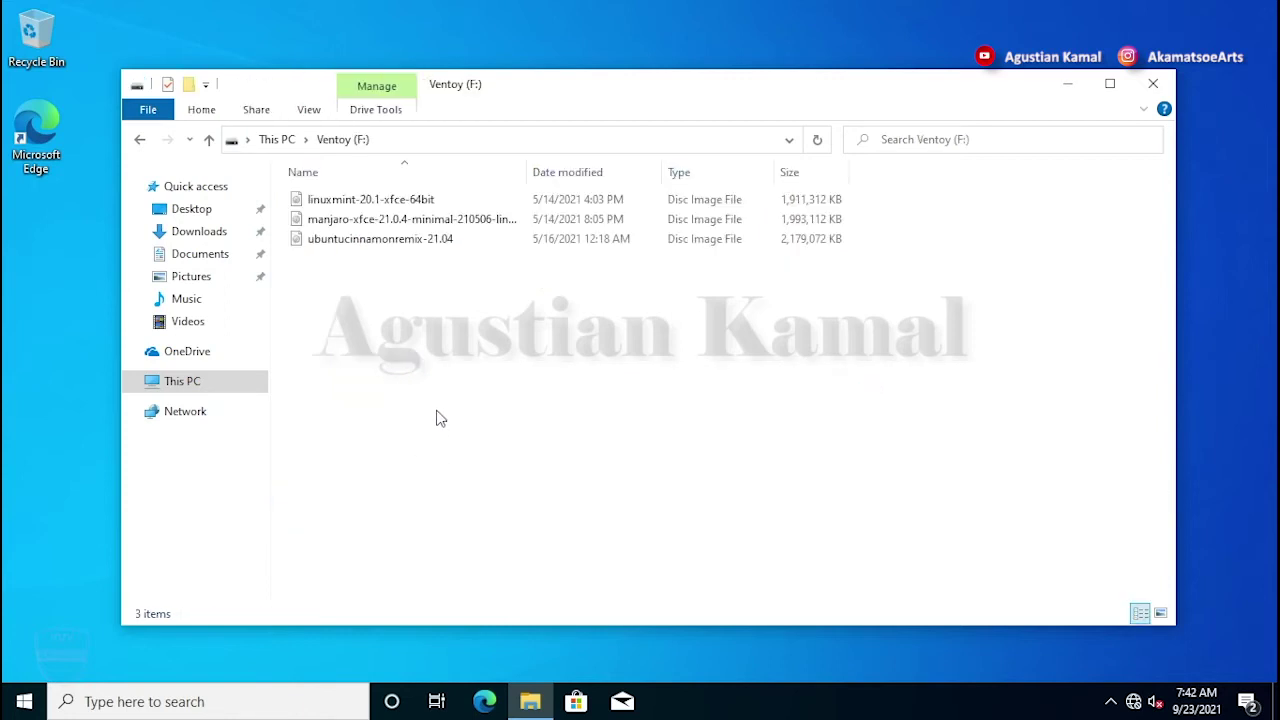
left_click_drag(613, 92, 734, 94)
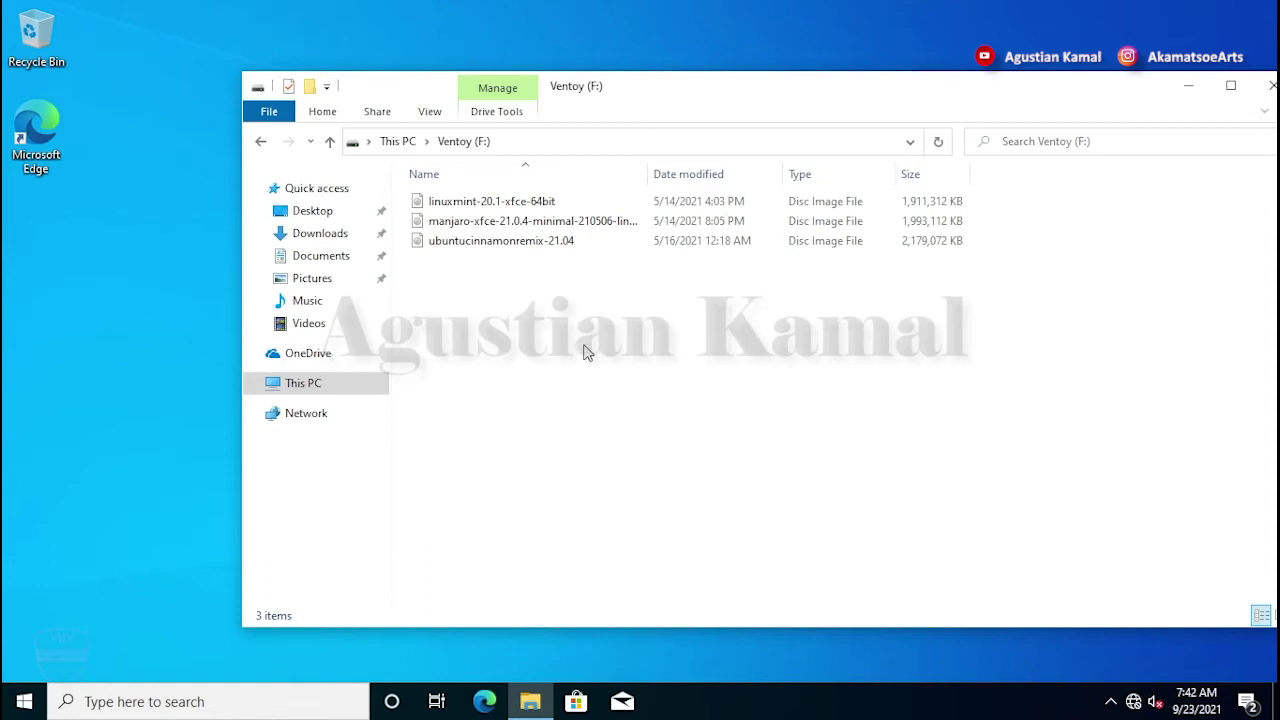
left_click(1268, 86)
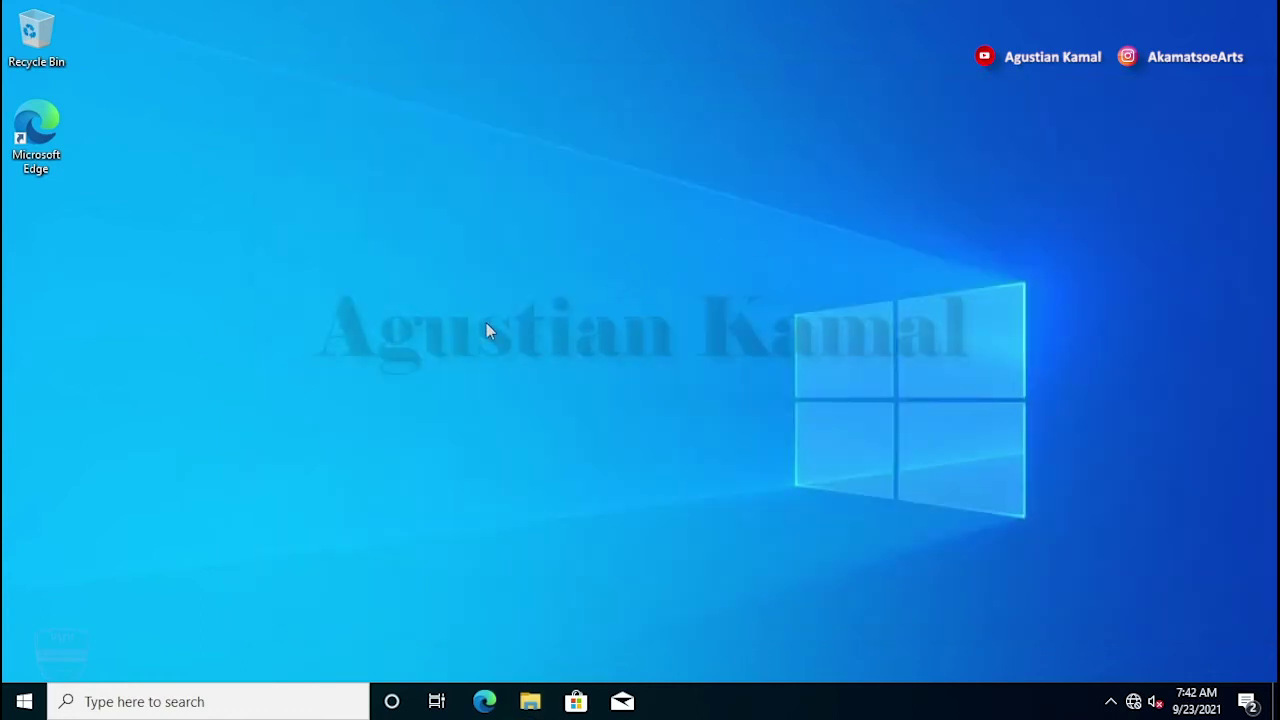
Step: Restart the computer from Windows
left_click(24, 701)
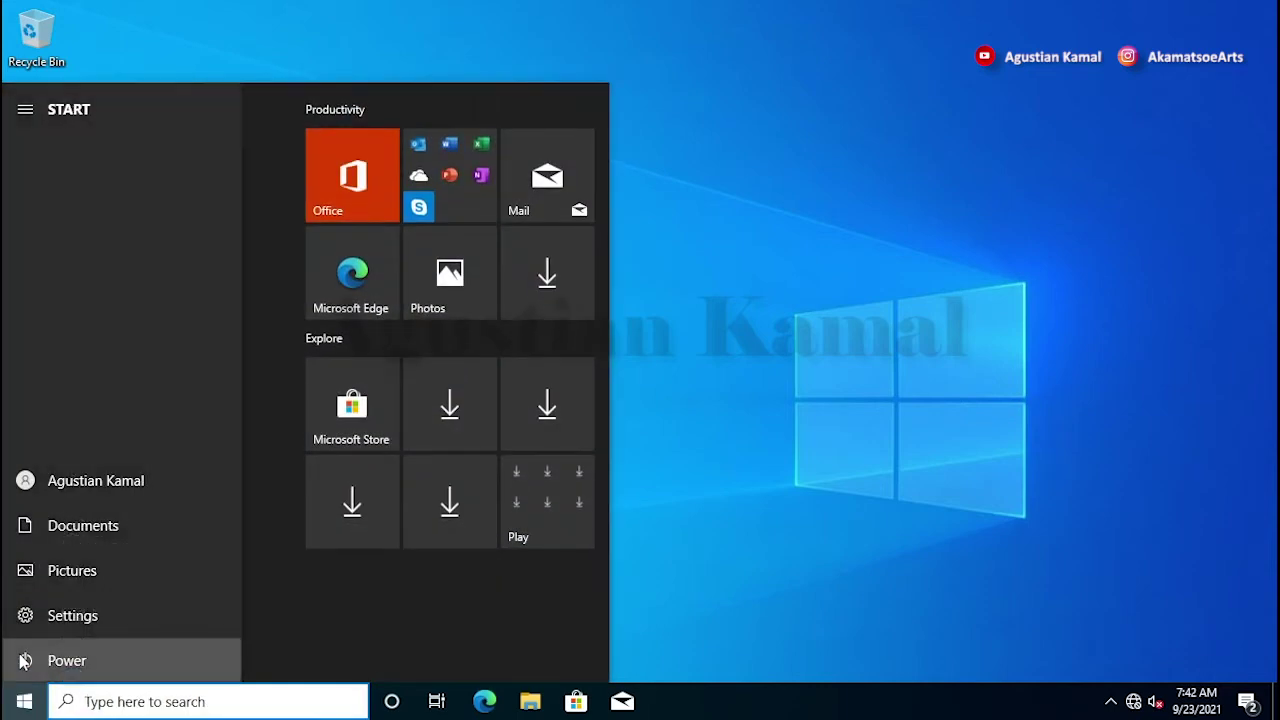
left_click(24, 661)
left_click(64, 614)
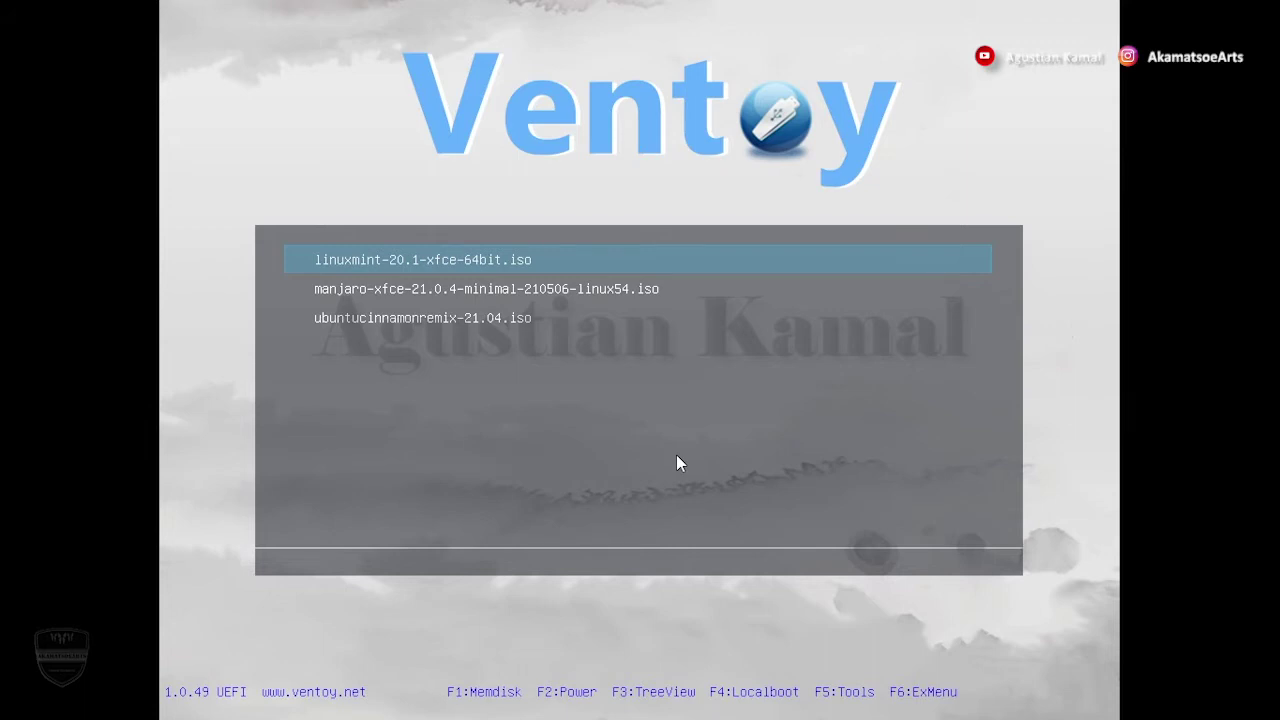
Step: Boot the linuxmint-20.1-xfce-64bit.iso image from the Ventoy boot list
key("Down")
key("Down")
key("Up")
key("Up")
key("Down")
key("Down")
key("Up")
key("Up")
key("Return")
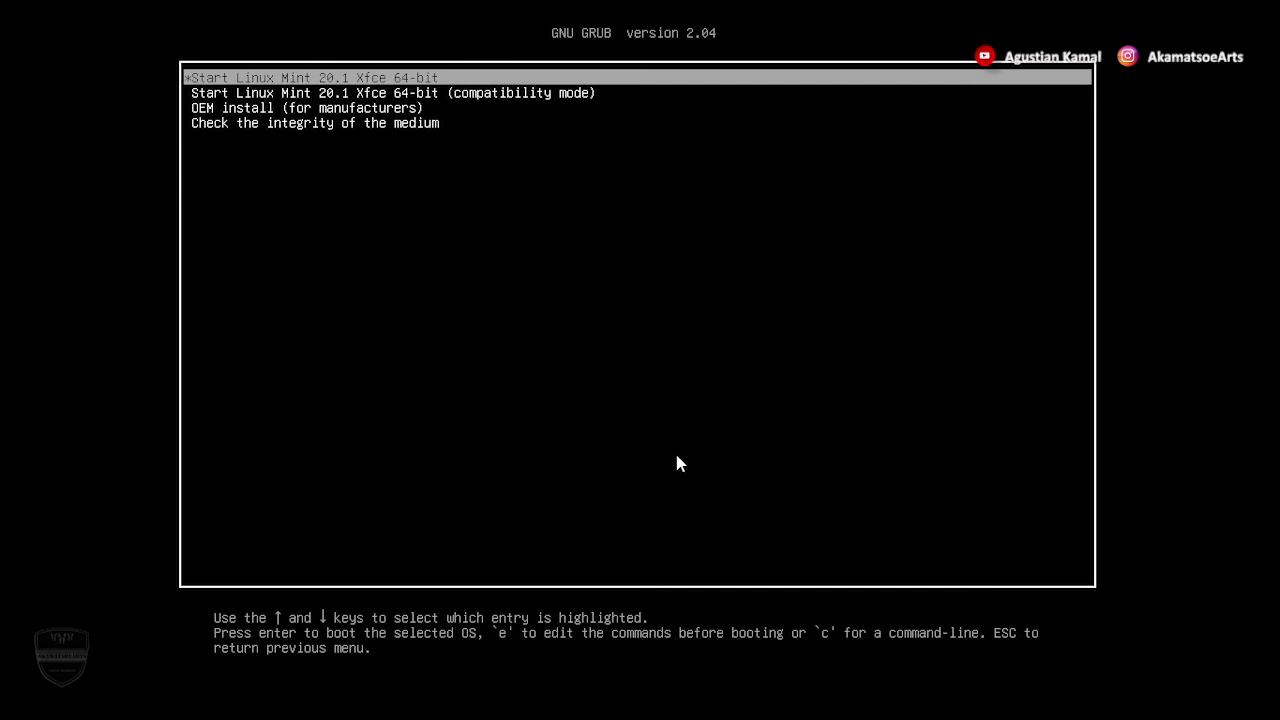
Step: Start Linux Mint 20.1 Xfce 64-bit in normal mode from the GRUB boot entries
key("Down")
key("Up")
key("Return")
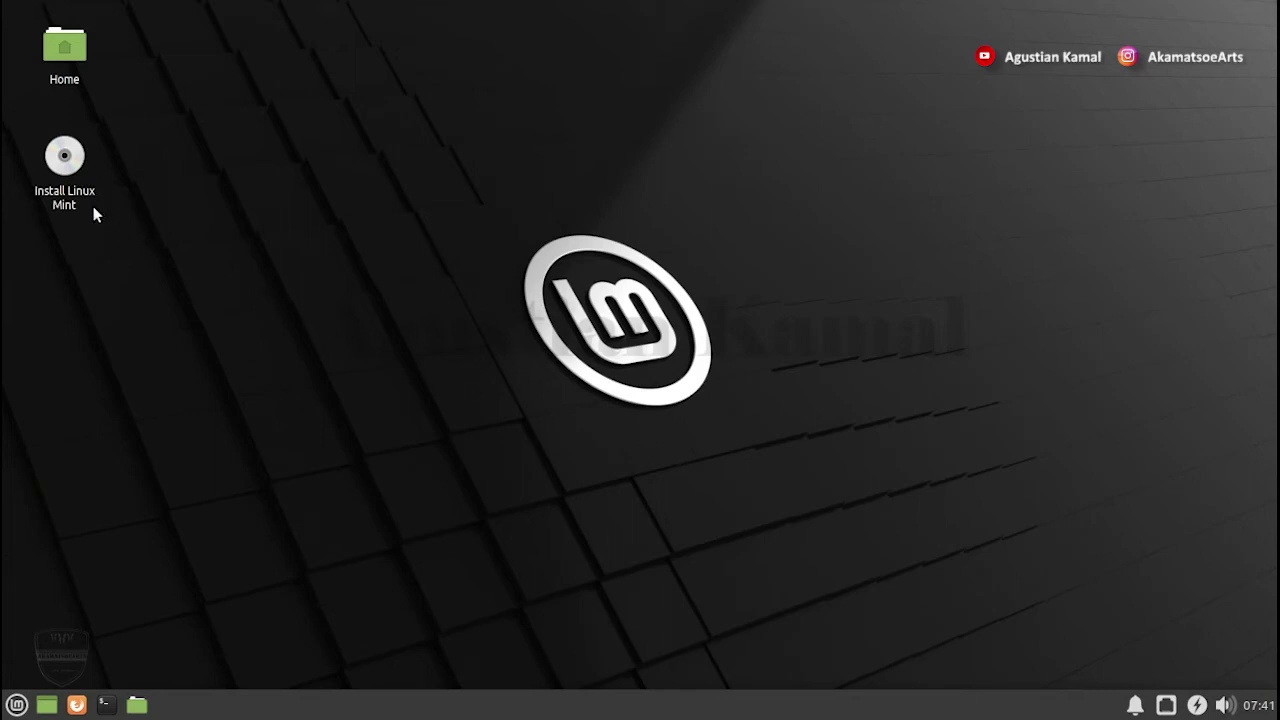
Step: Launch the Linux Mint installer and accept English as the language and English (US) as the keyboard layout
double_click(66, 165)
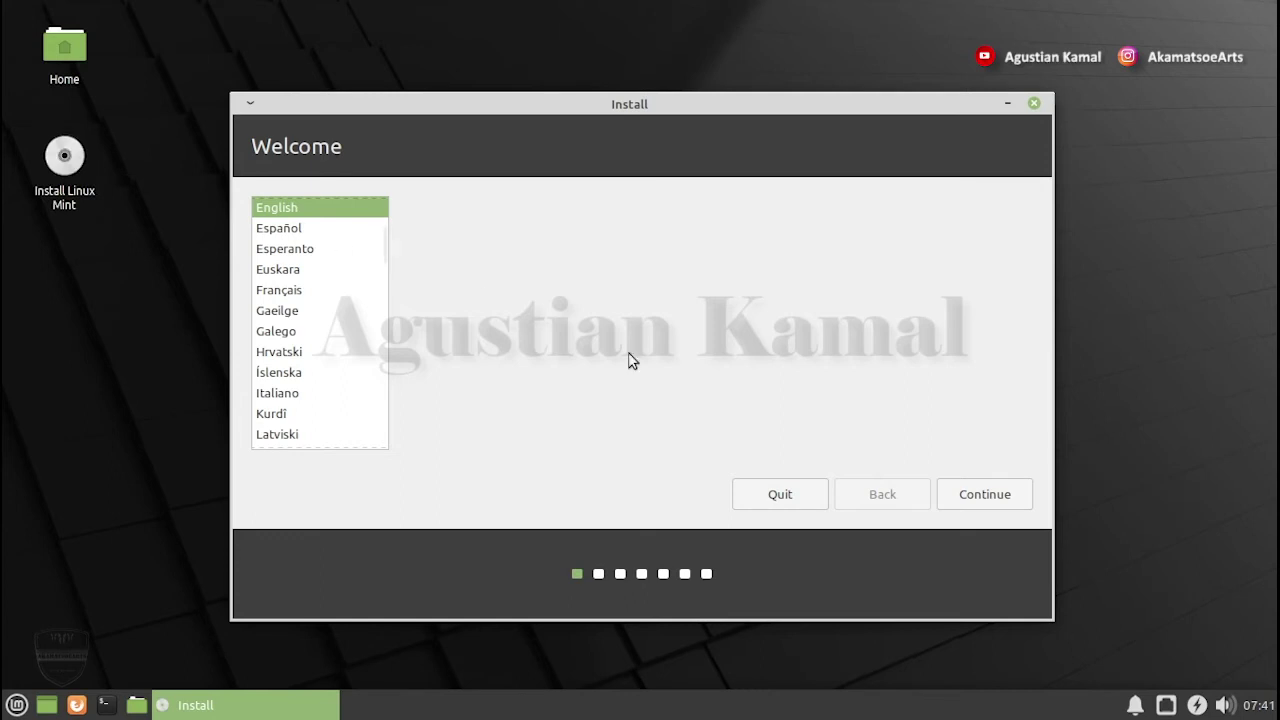
left_click(978, 494)
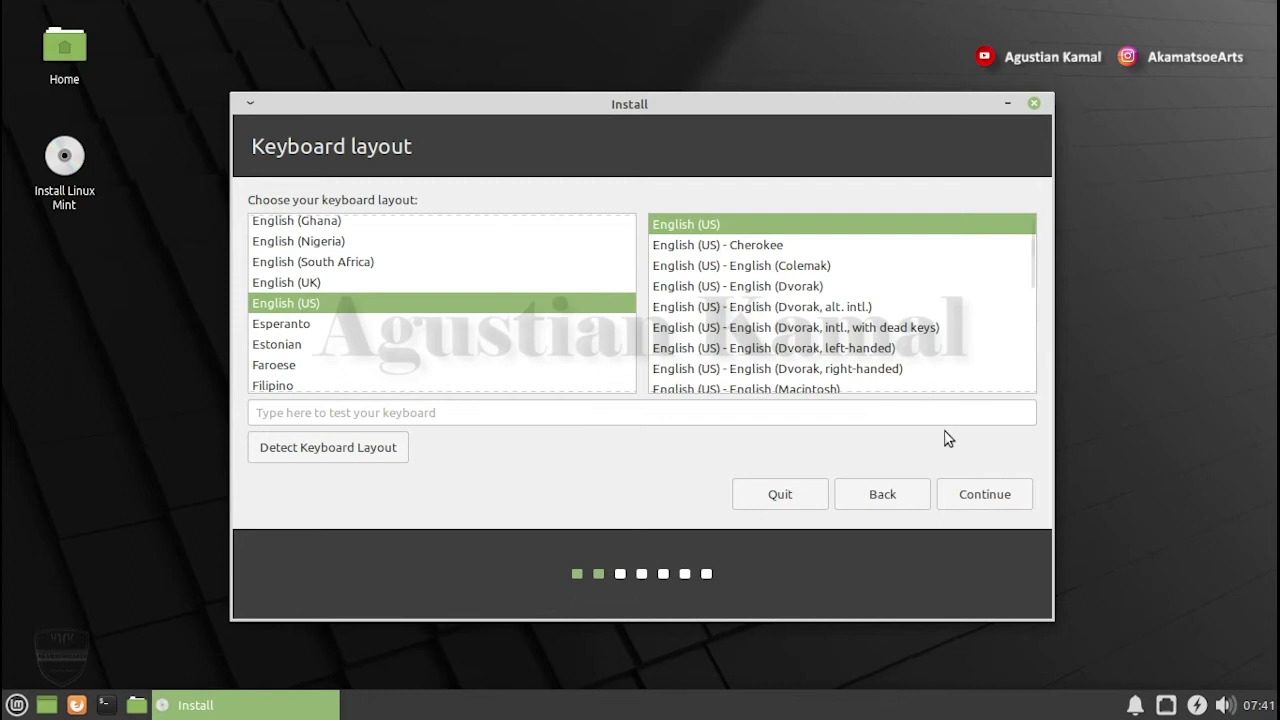
left_click(985, 495)
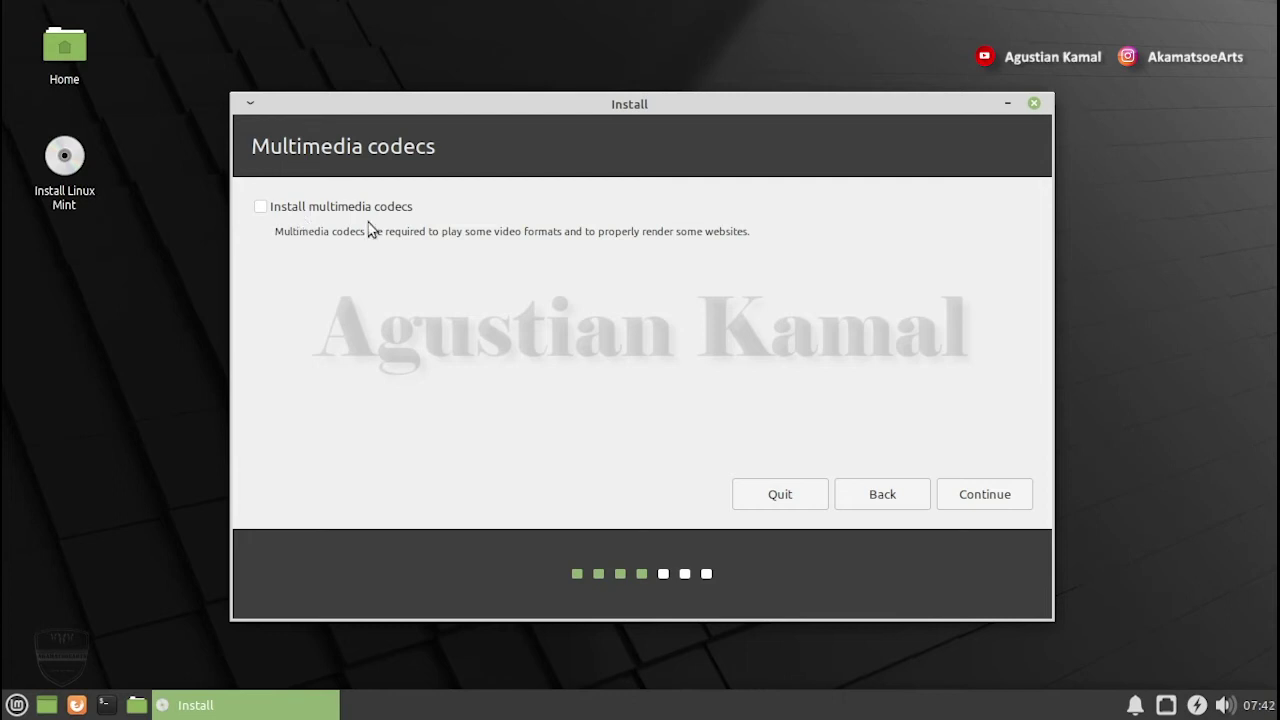
Step: Continue without multimedia codecs and choose Something else as the installation type for manual partitioning
left_click(985, 500)
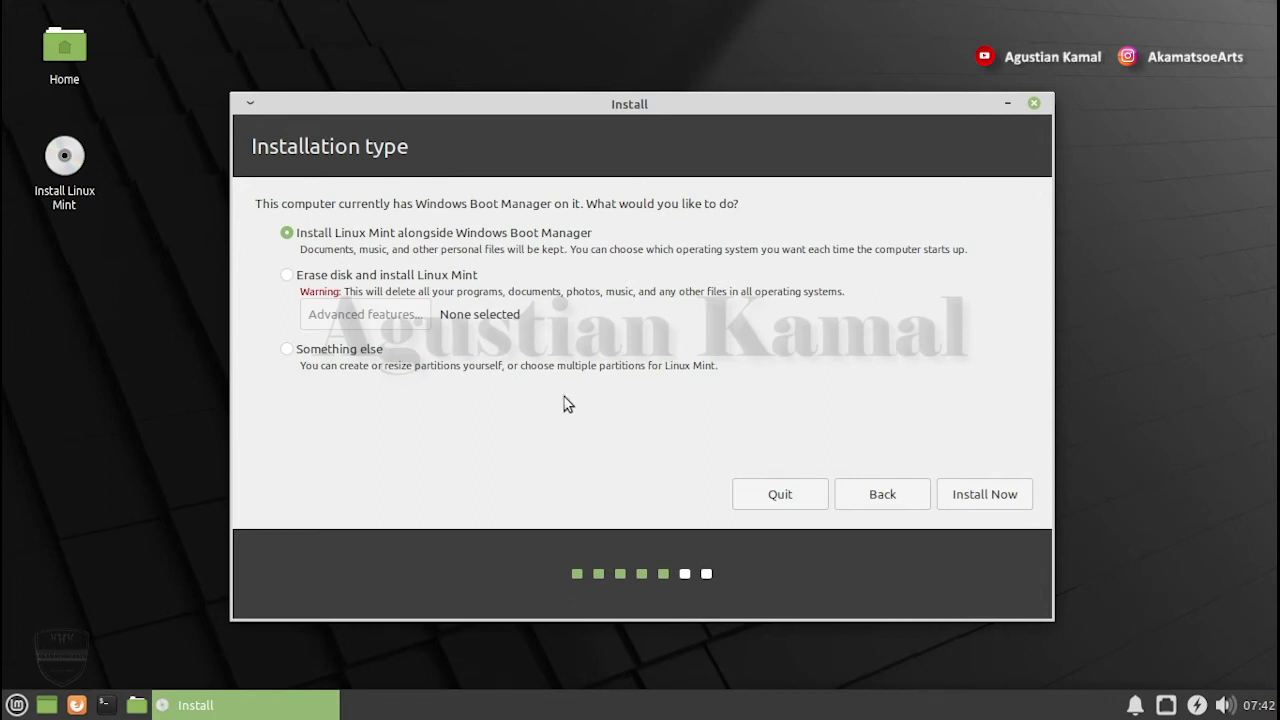
left_click(289, 350)
left_click(981, 496)
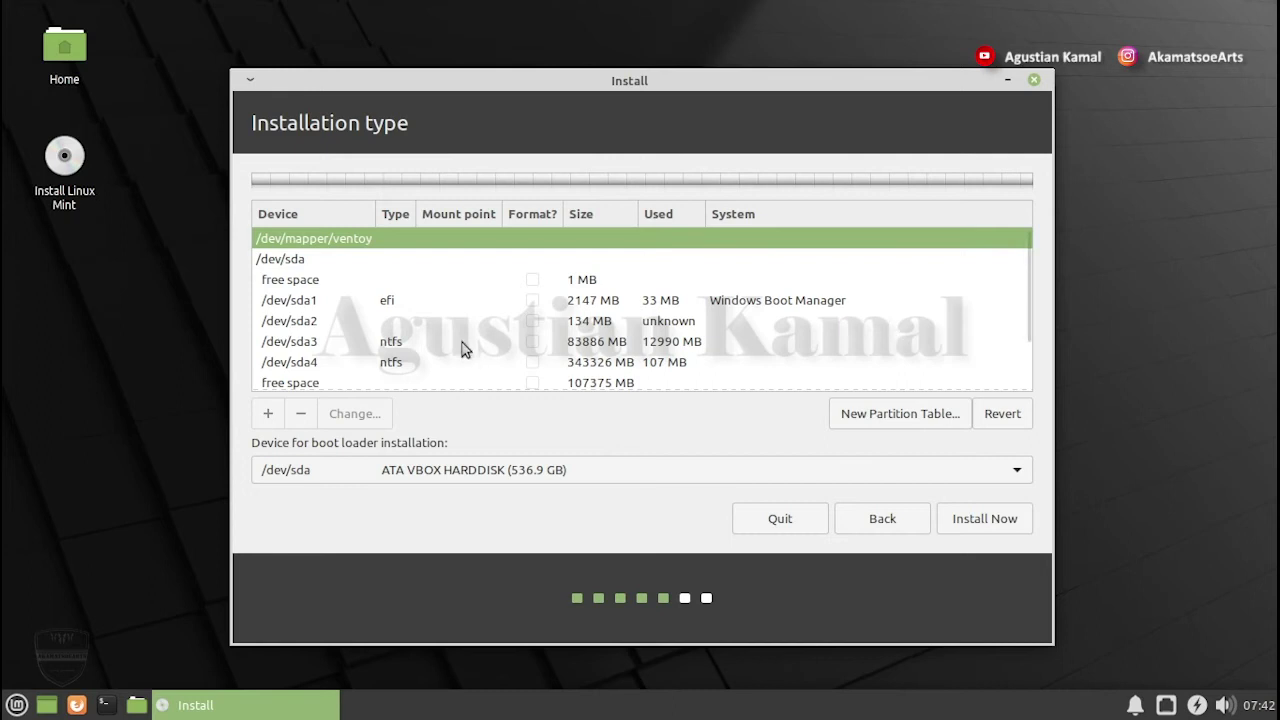
Step: Create a primary 4096 MB swap area at the beginning of the free space after /dev/sda4
scroll(462, 345, "down", 1)
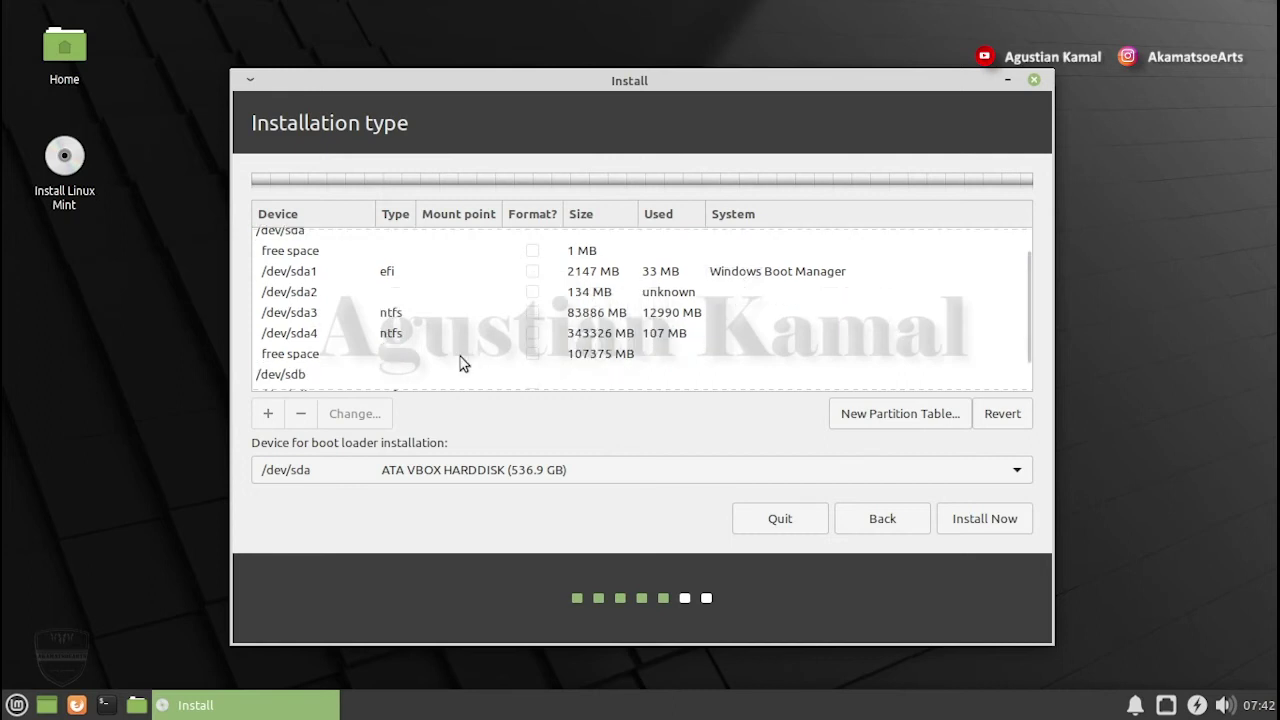
left_click(402, 357)
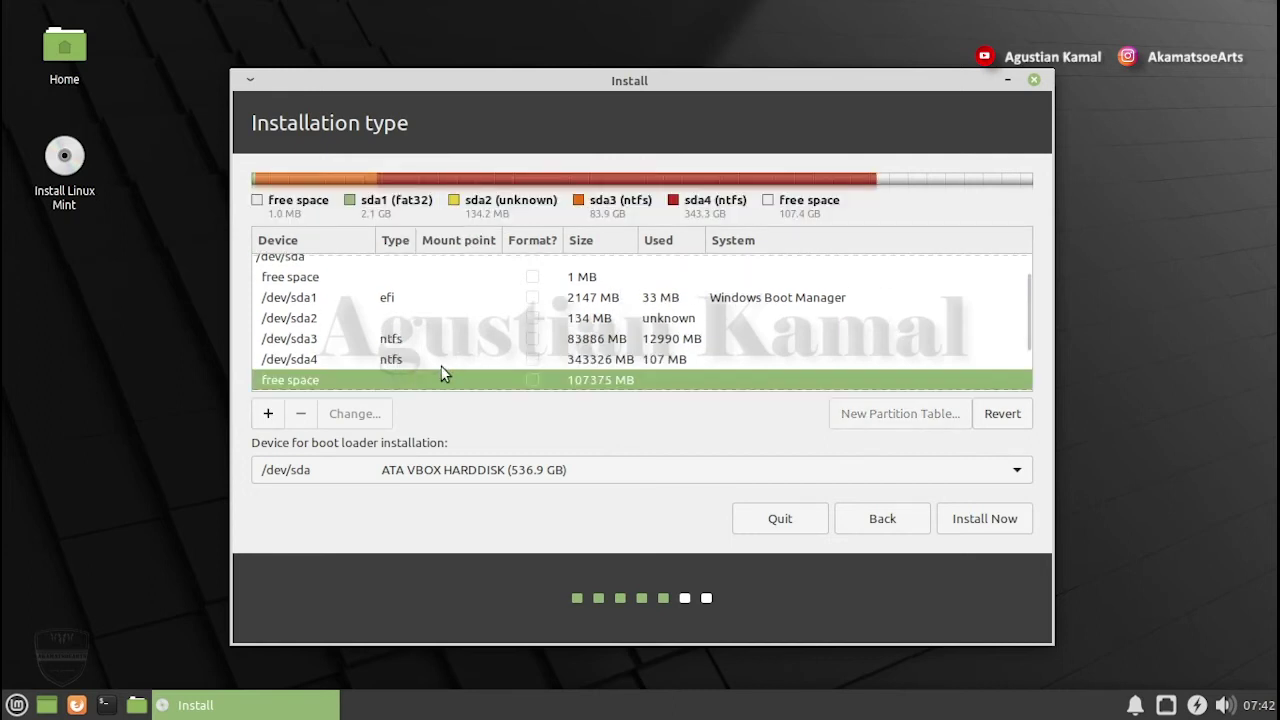
scroll(445, 374, "down", 1)
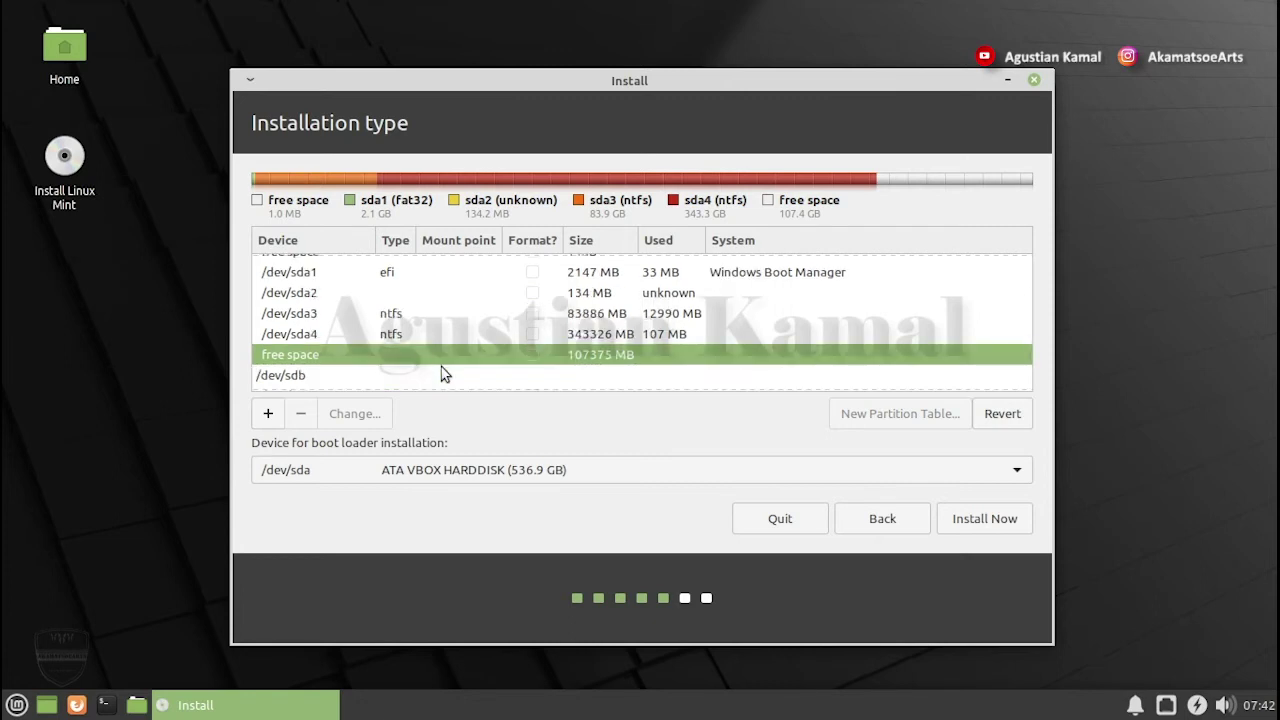
left_click(269, 413)
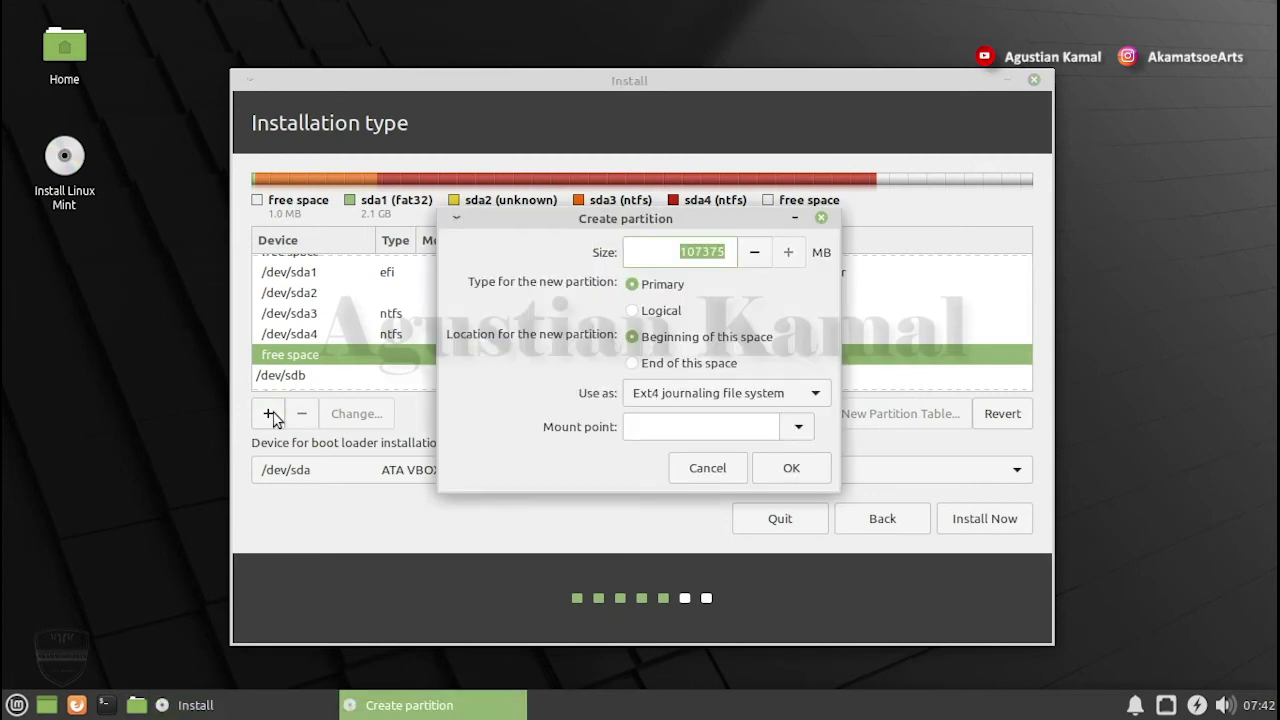
left_click(706, 251)
double_click(681, 251)
type("4096")
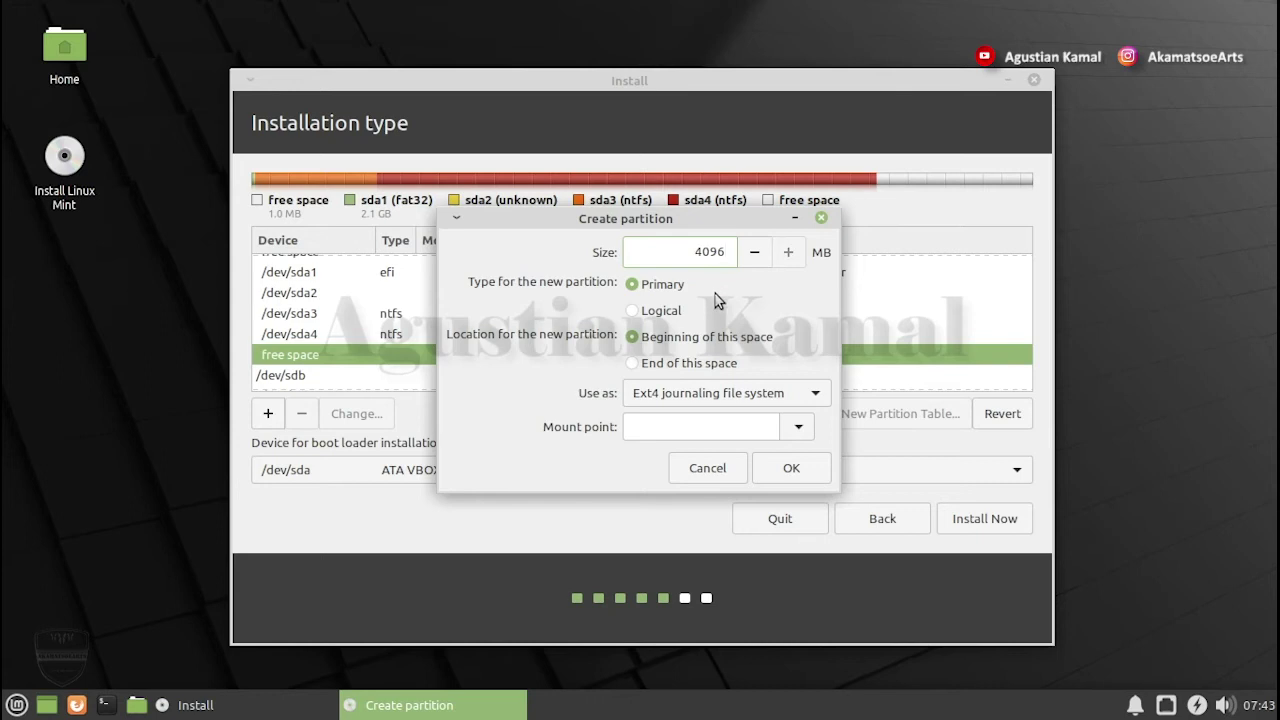
left_click(716, 393)
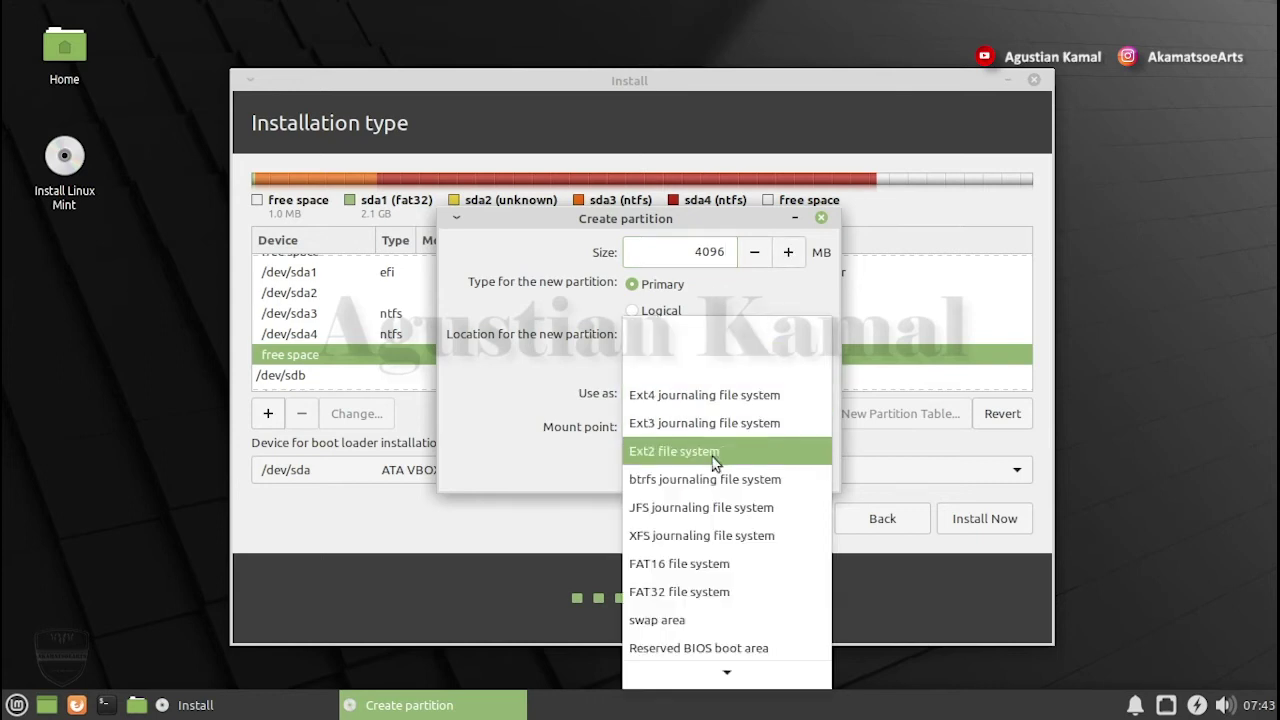
left_click(700, 621)
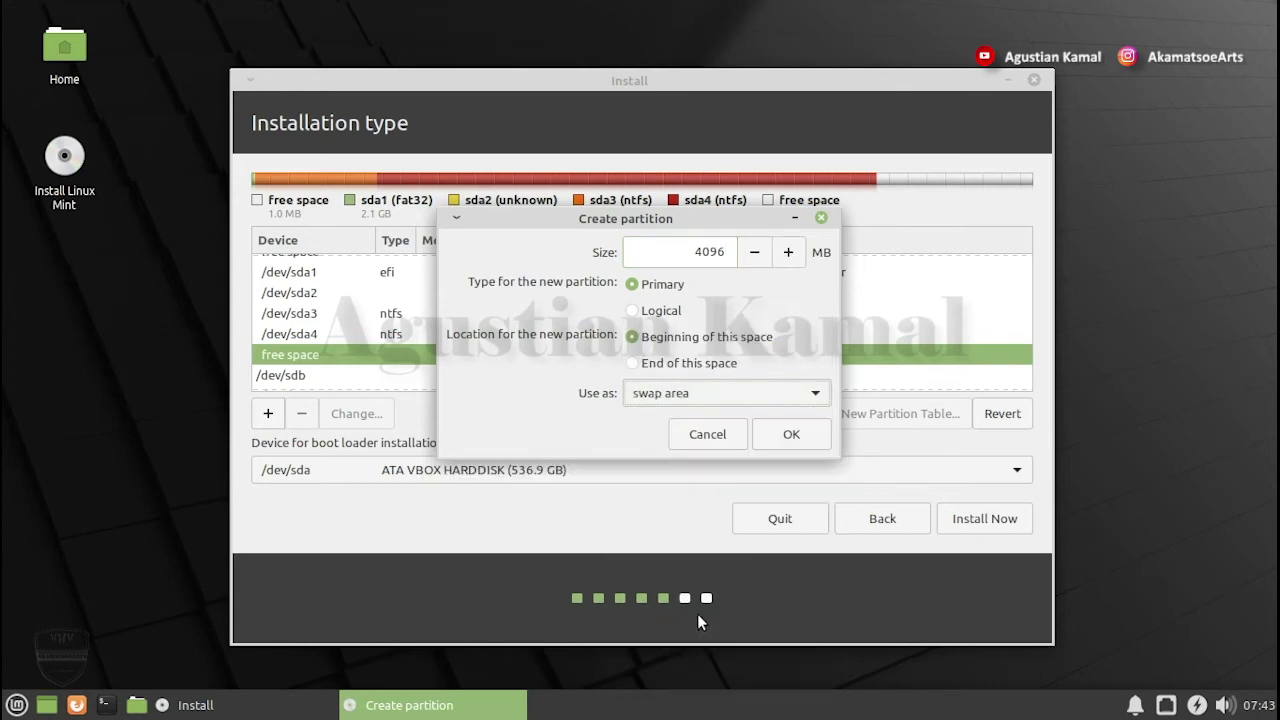
left_click(791, 434)
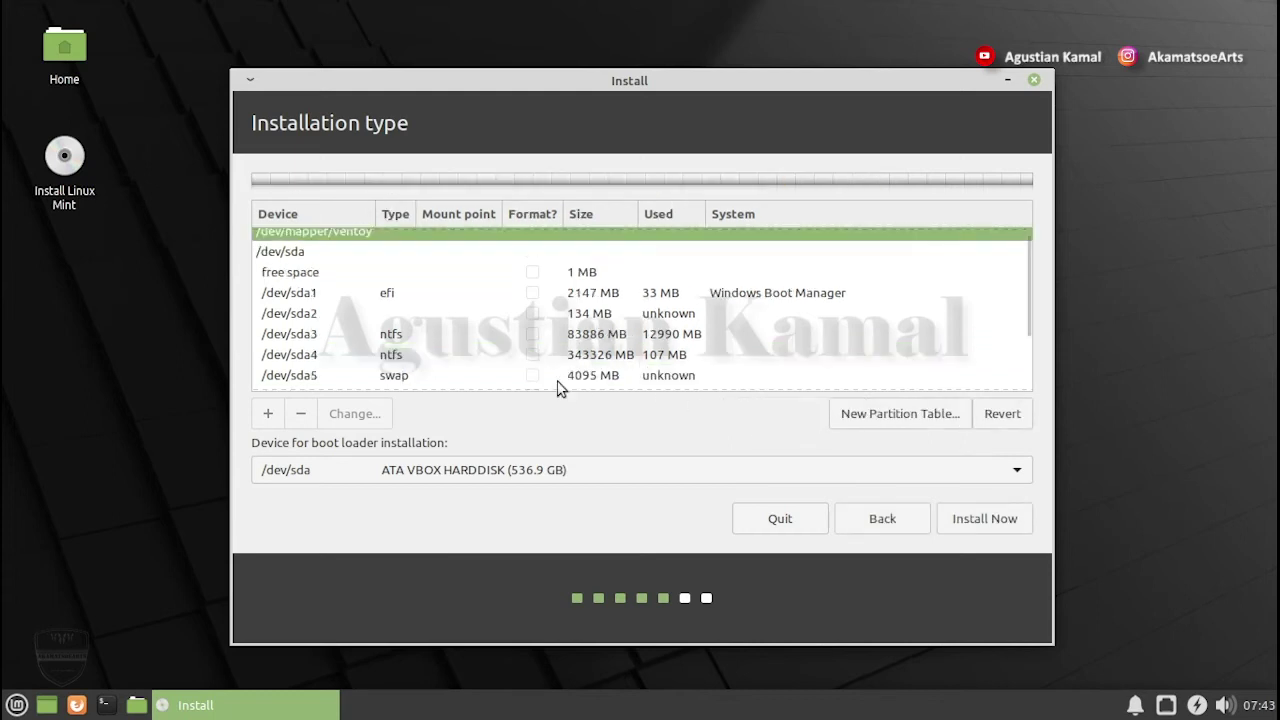
Step: Create a primary 103279 MB Ext4 partition at the beginning of the free space after /dev/sda5, mounted at /
scroll(490, 350, "down", 1)
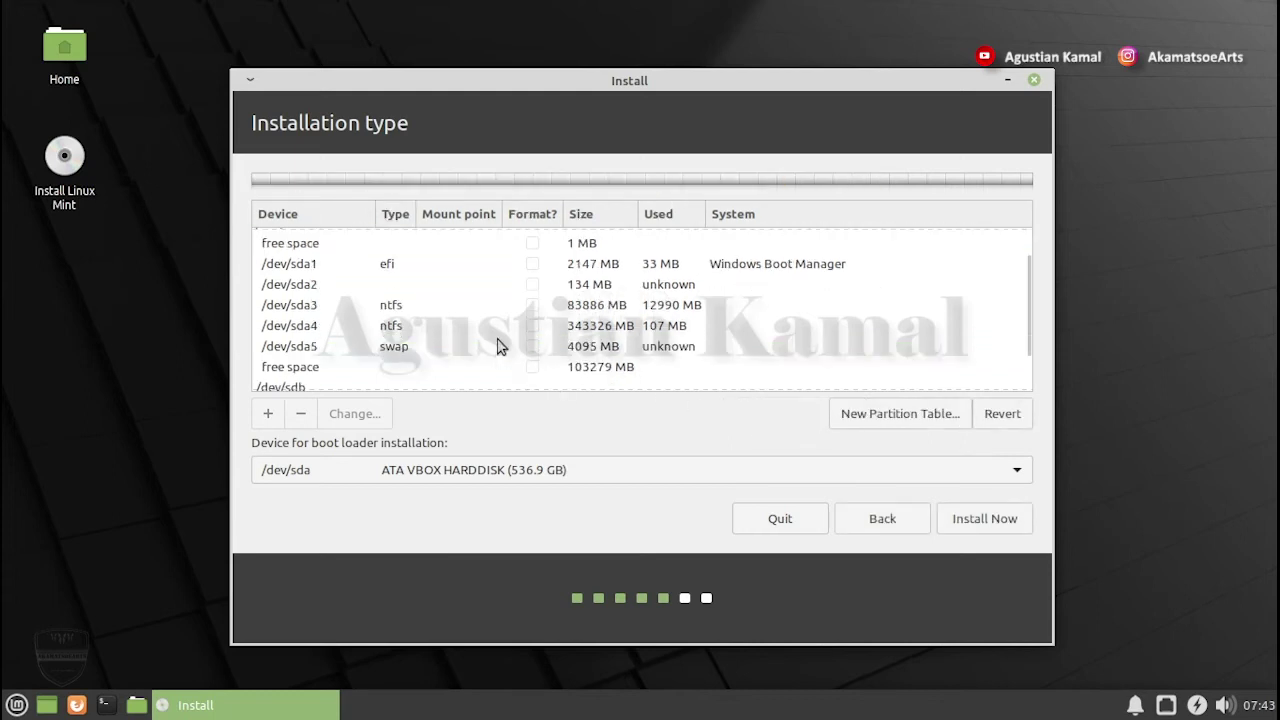
left_click(442, 350)
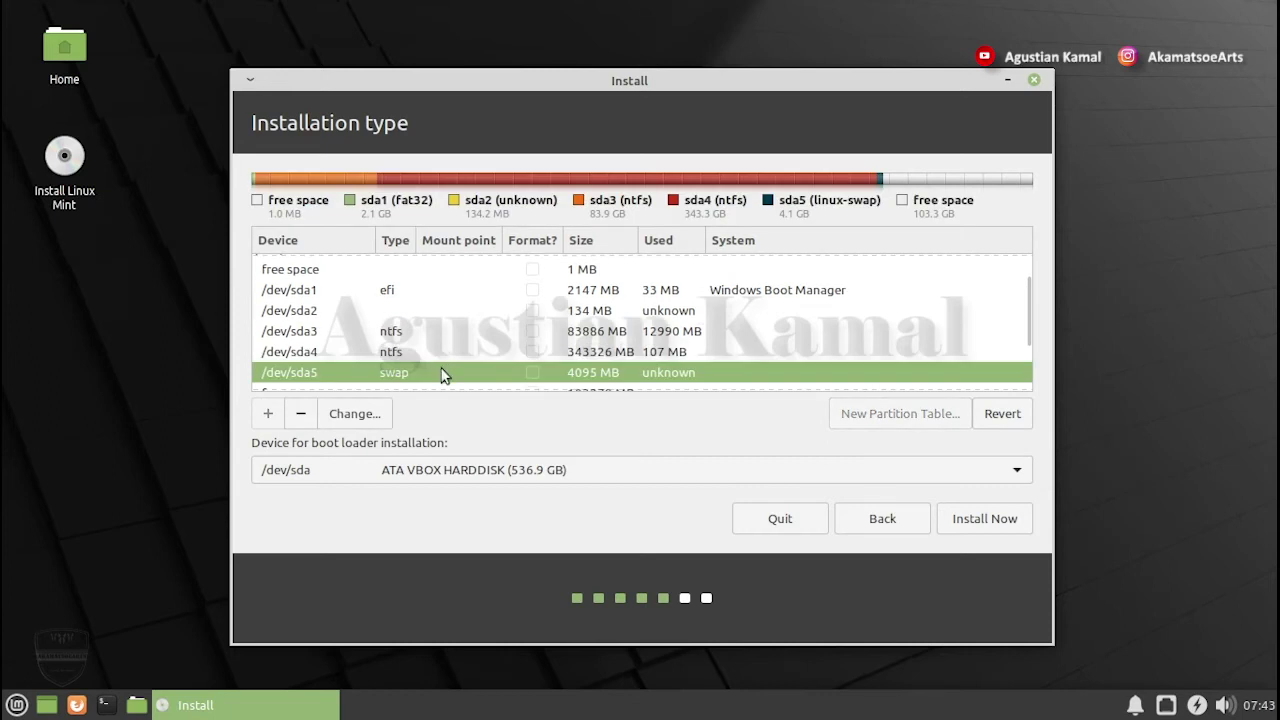
scroll(443, 375, "down", 1)
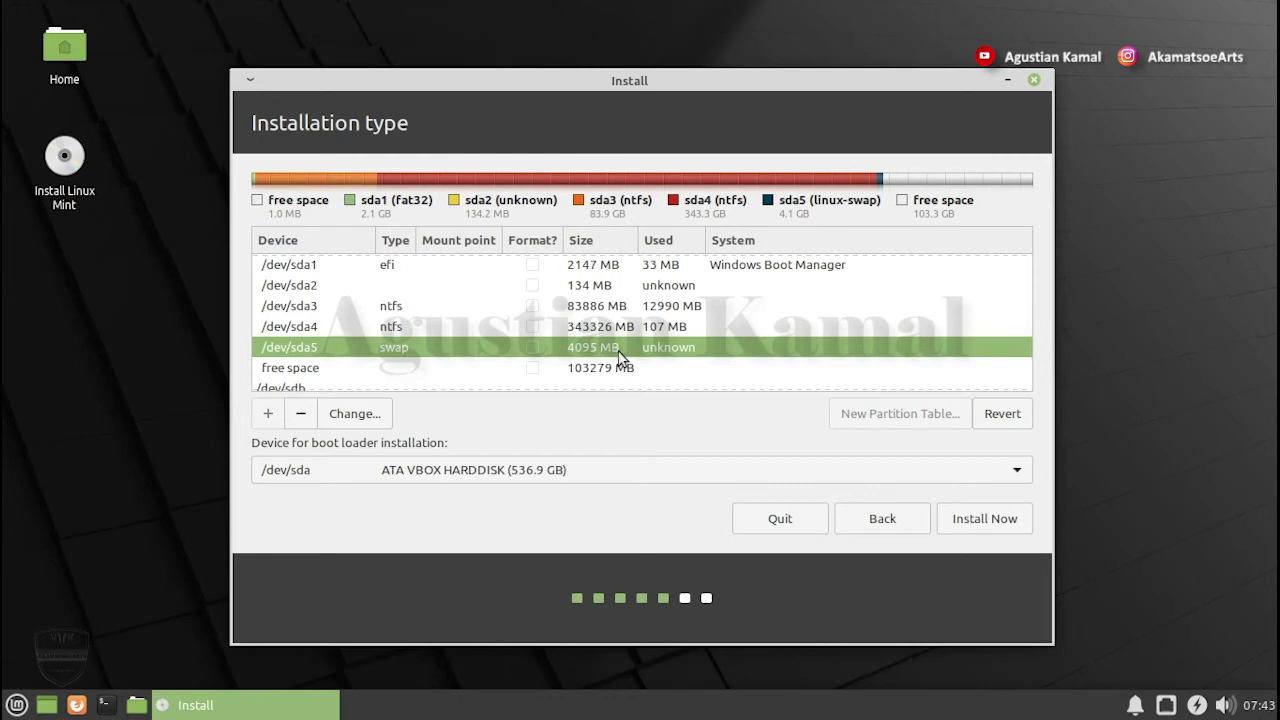
left_click(335, 370)
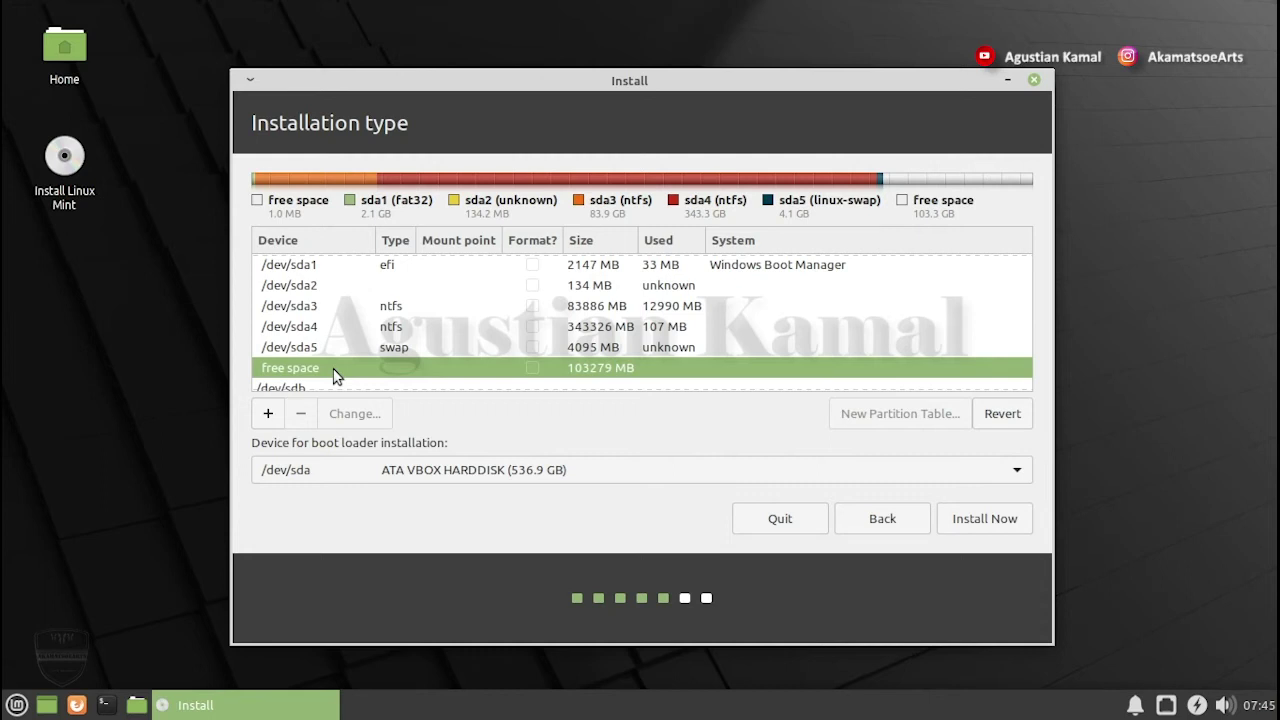
left_click(268, 413)
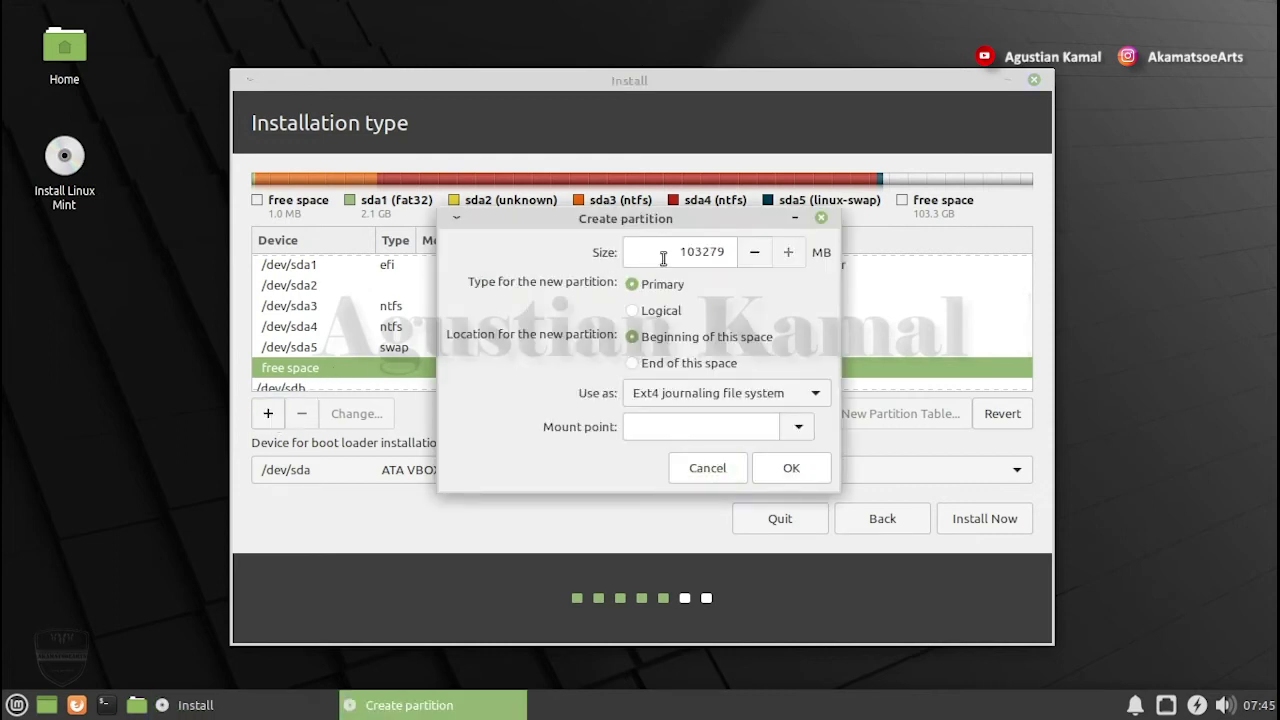
left_click(663, 255)
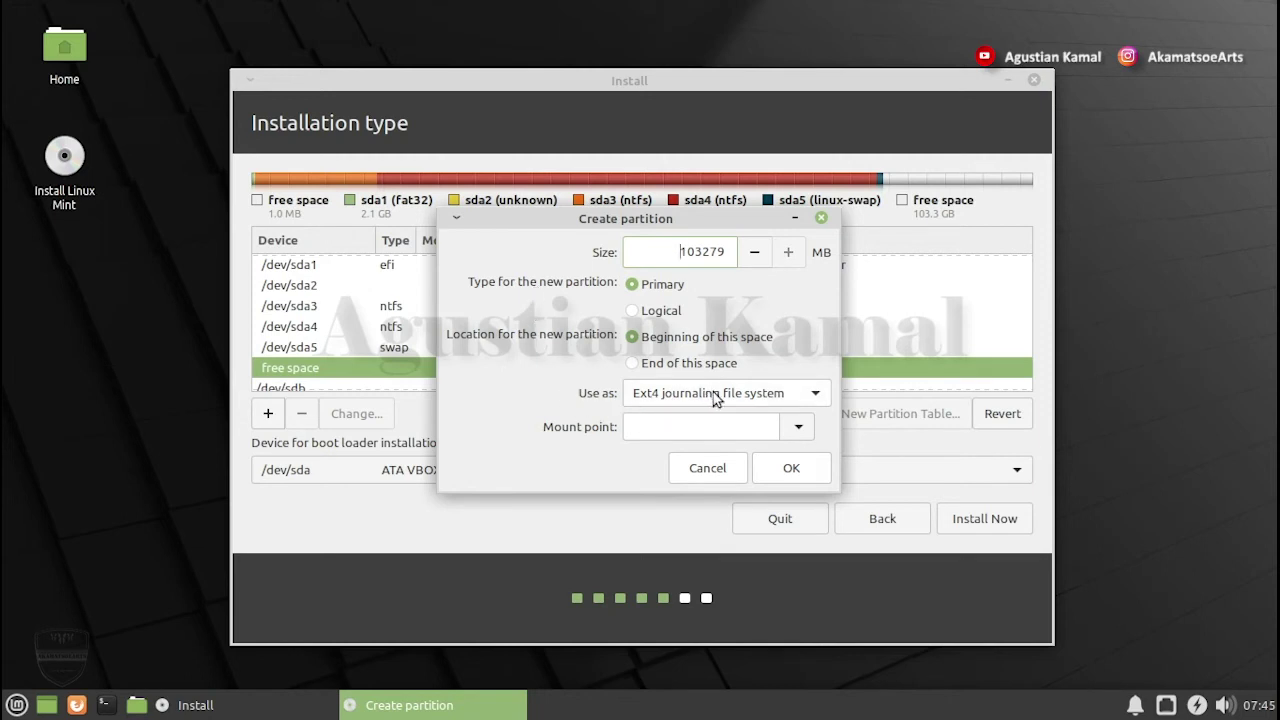
left_click(798, 429)
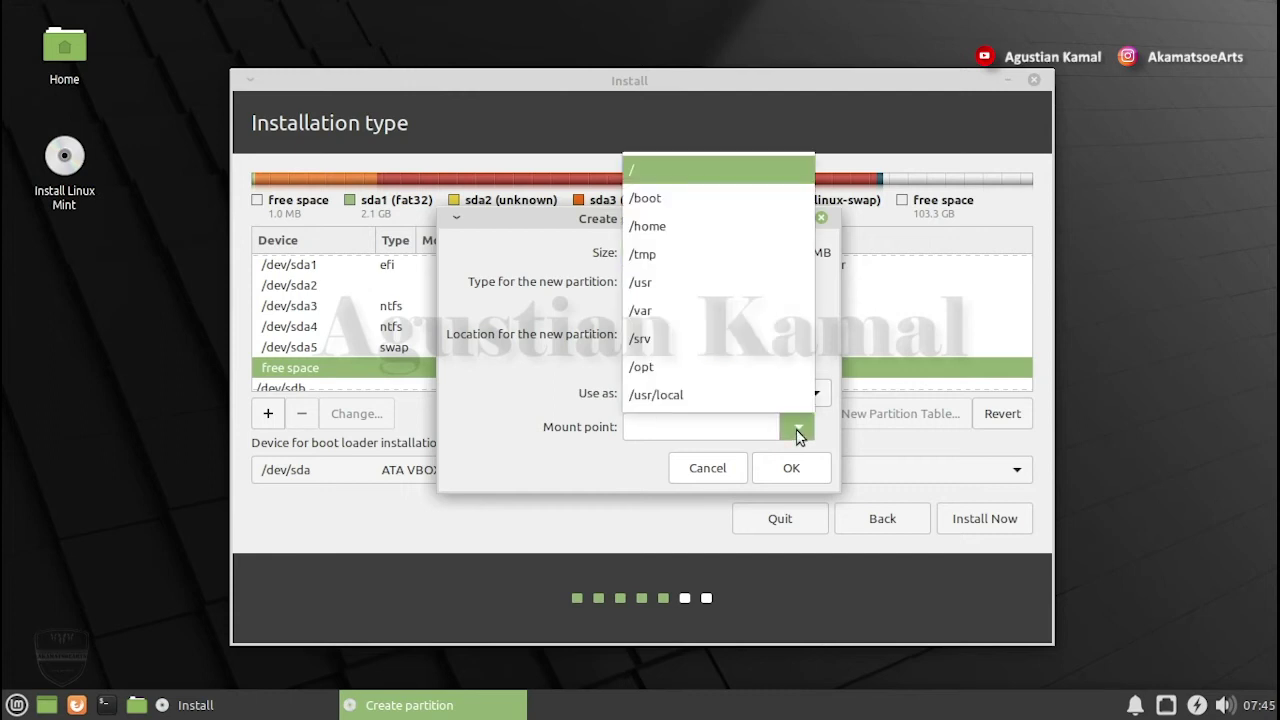
left_click(656, 172)
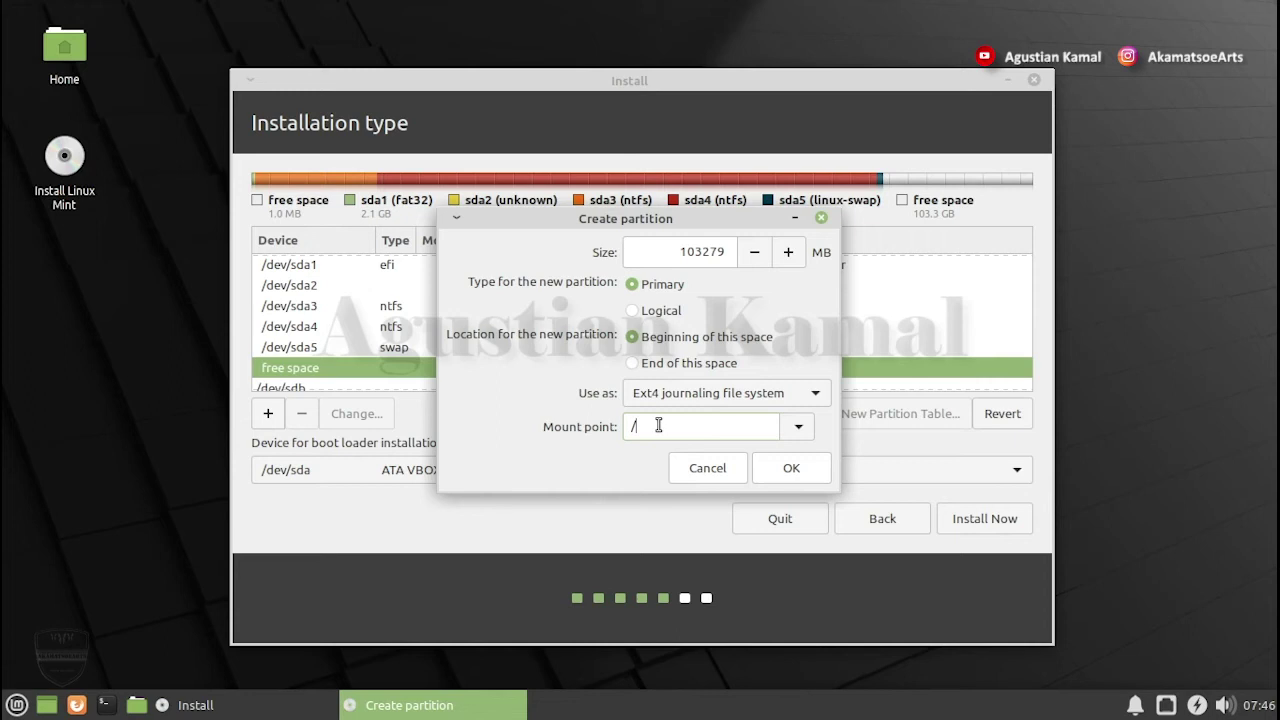
left_click(791, 469)
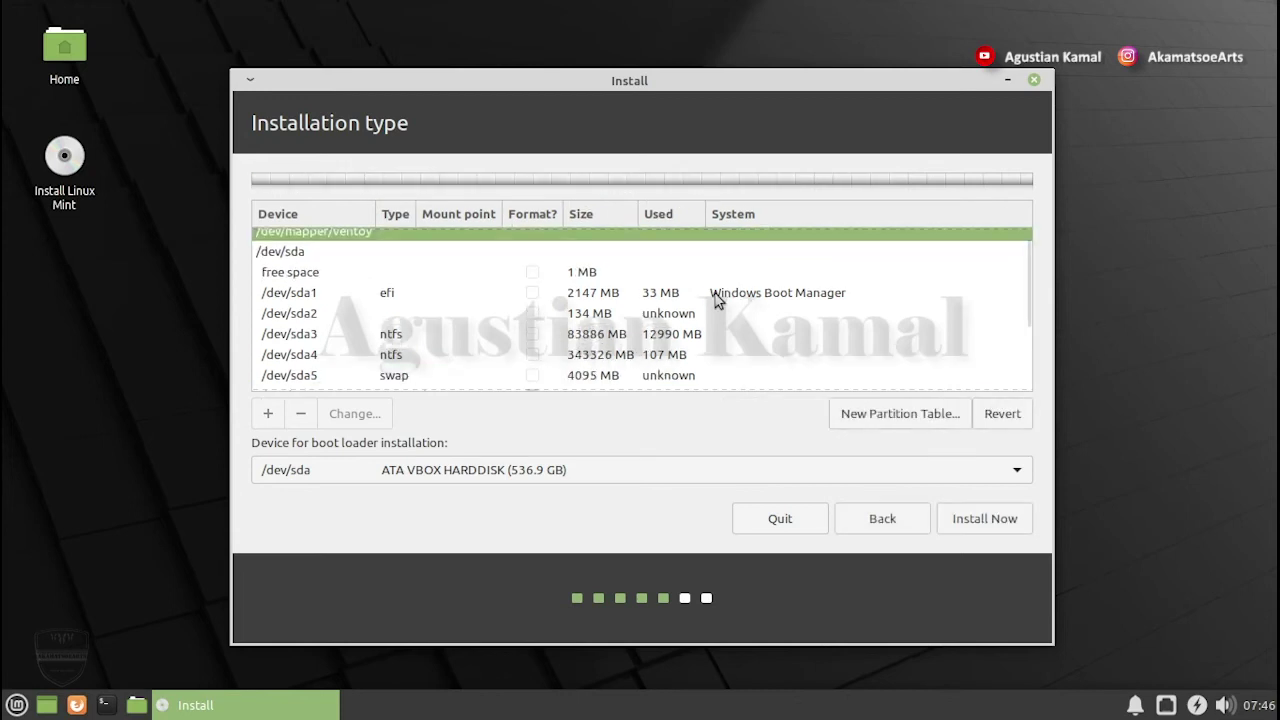
Step: Review the partitions on /dev/sda and check that /dev/sda1 is used as an EFI System Partition
left_click(658, 340)
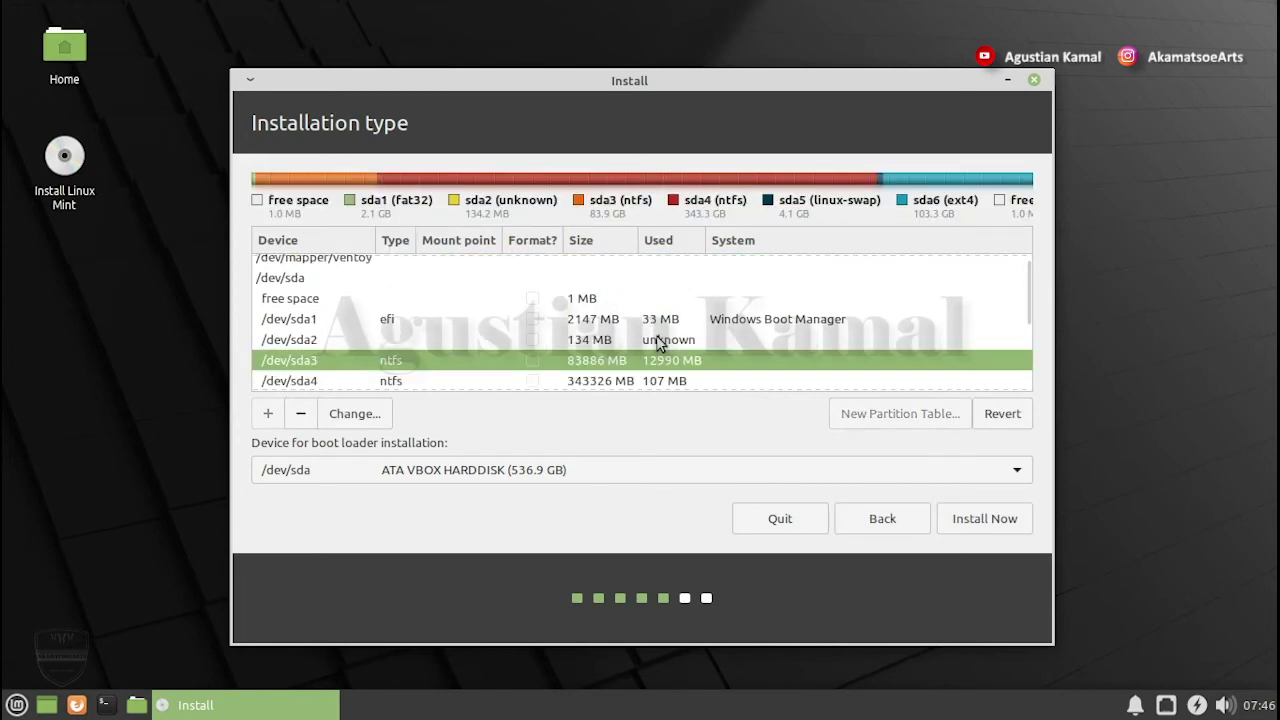
scroll(657, 345, "down", 3)
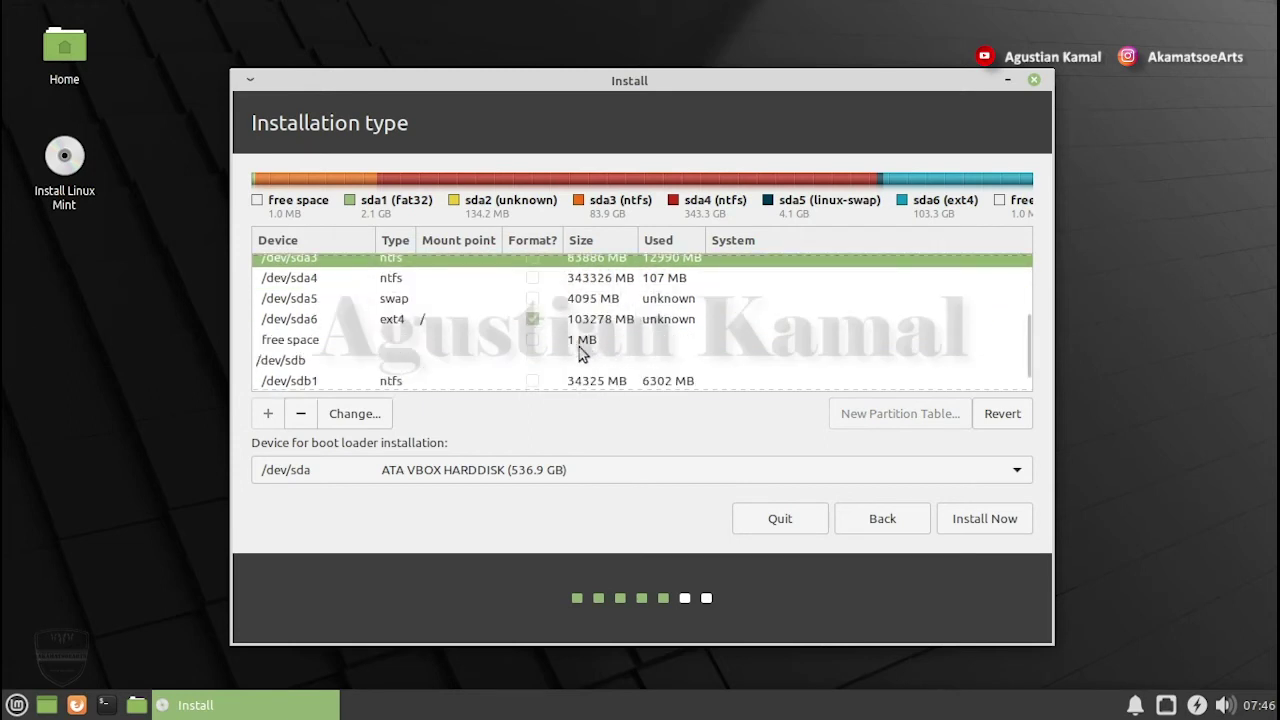
left_click(478, 322)
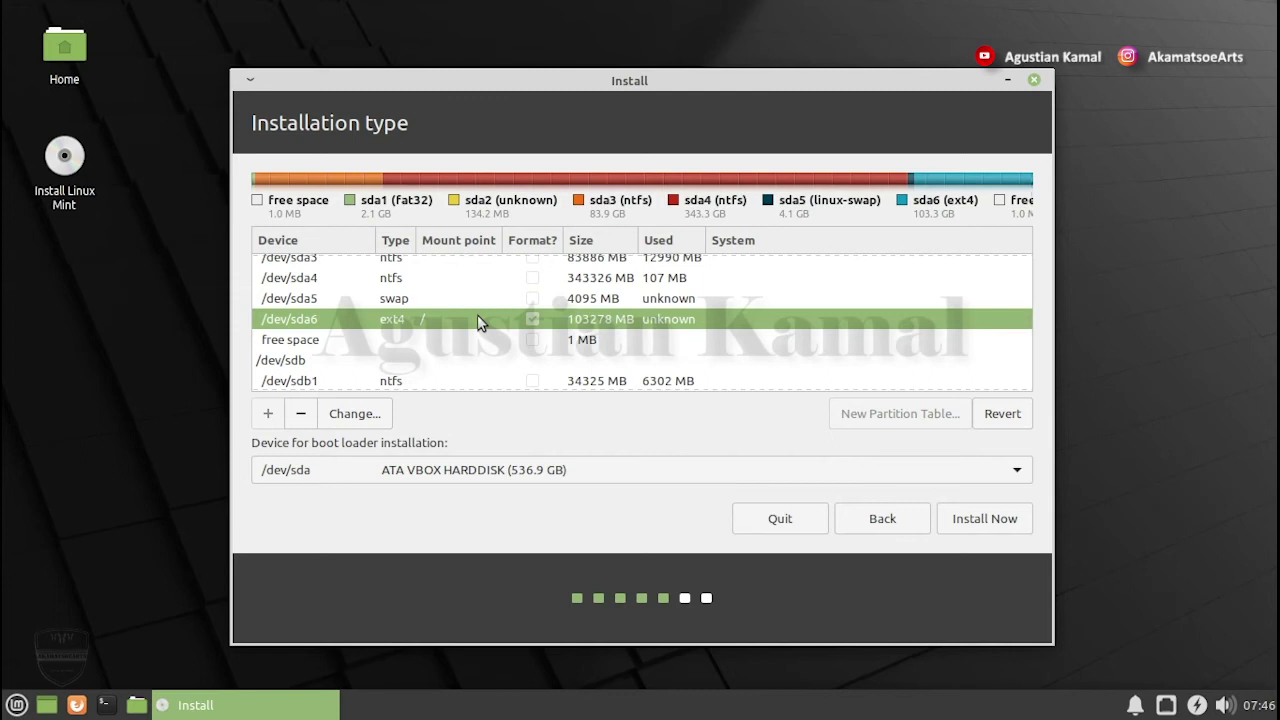
scroll(478, 322, "up", 1)
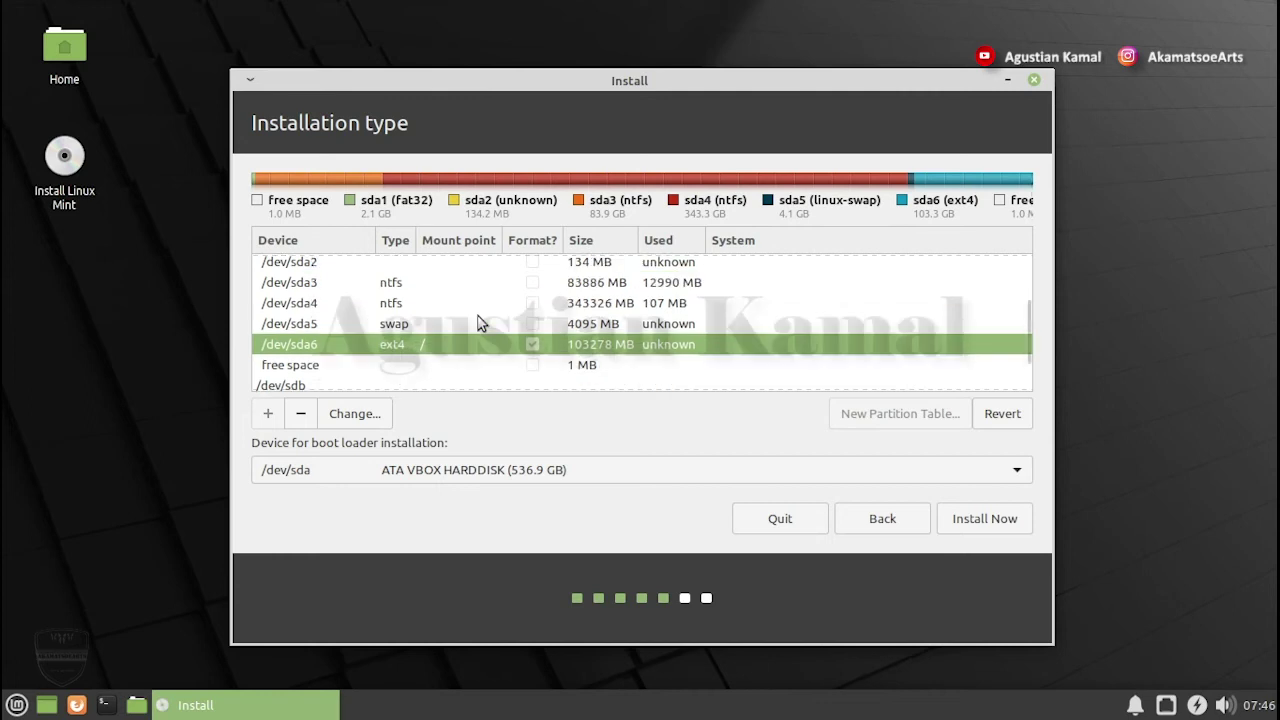
scroll(478, 322, "up", 1)
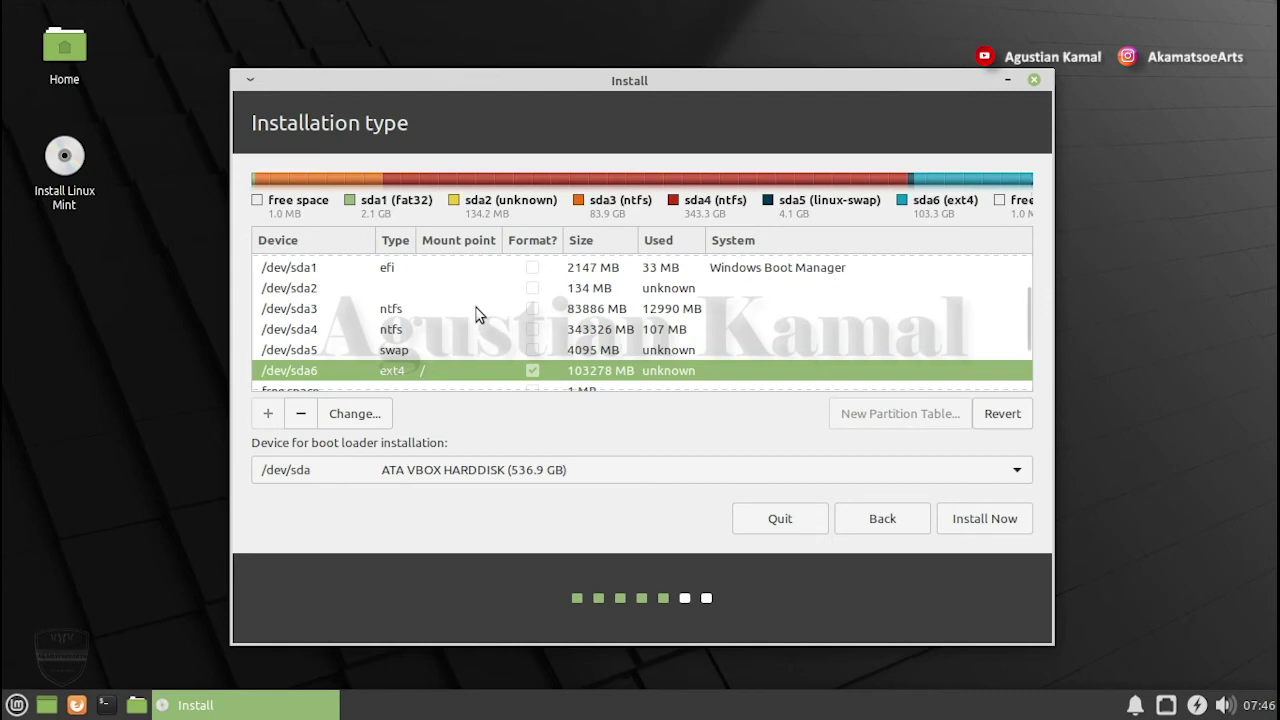
left_click(352, 267)
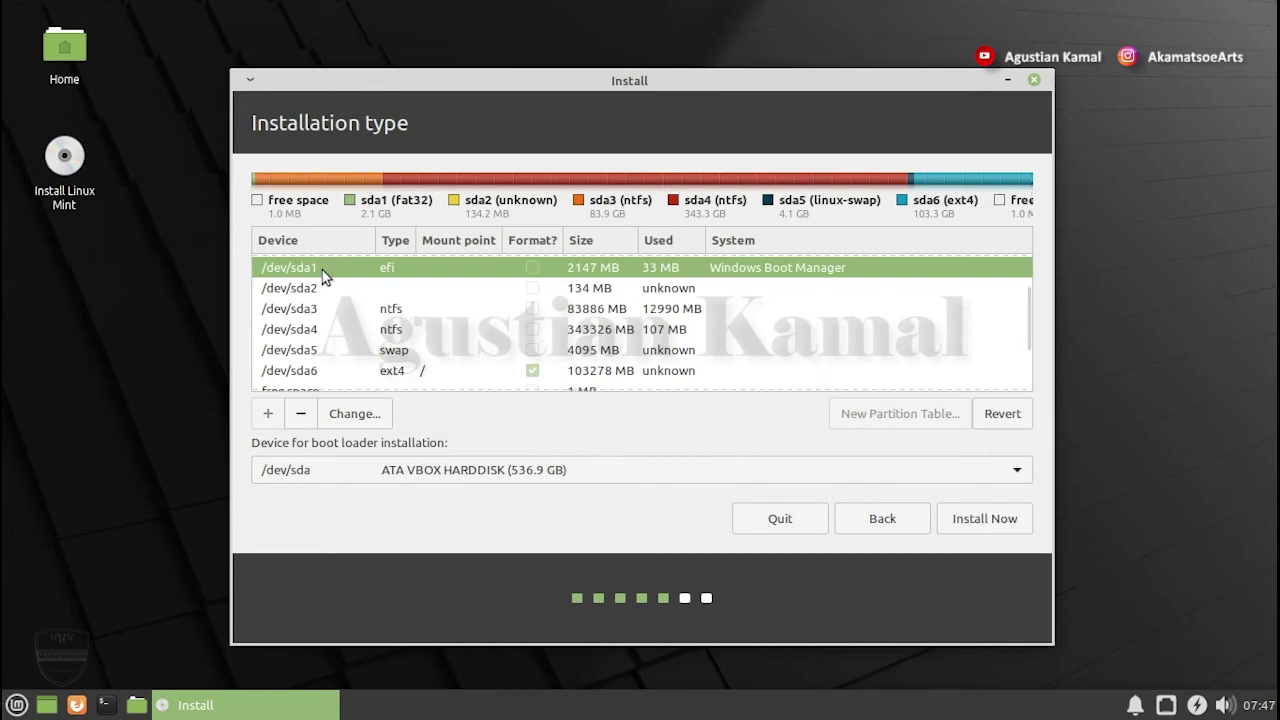
left_click(365, 416)
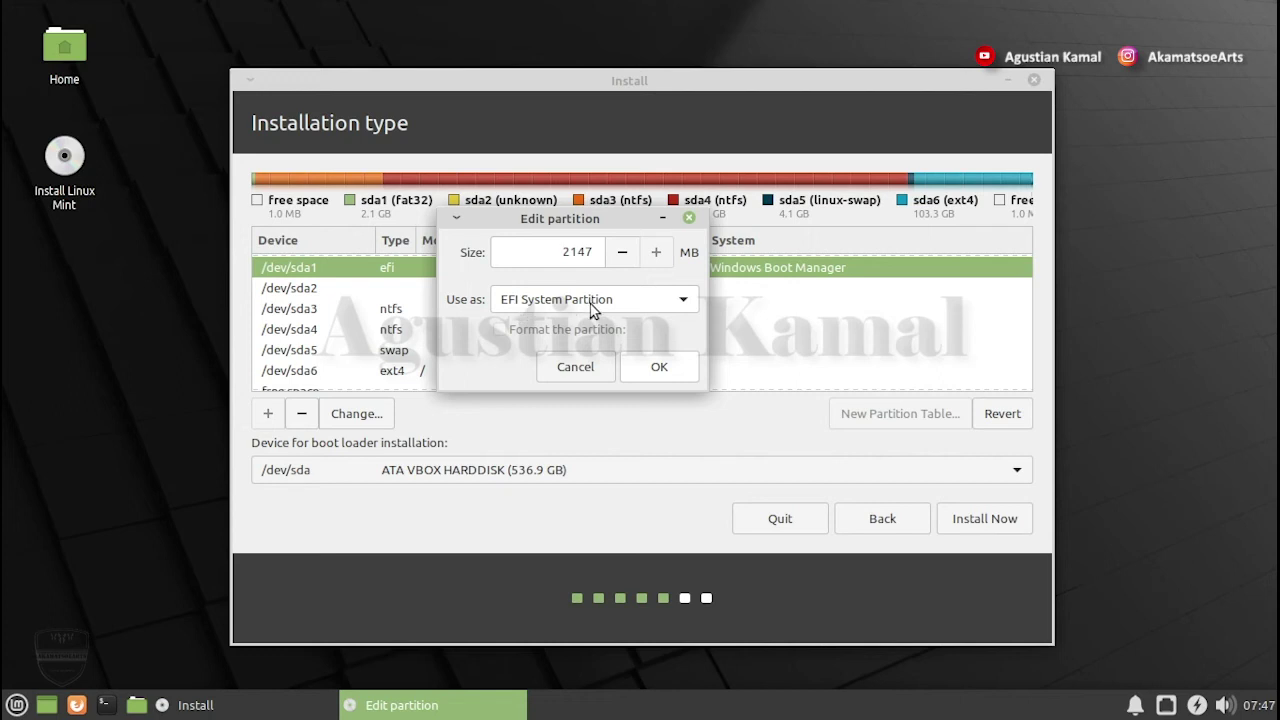
left_click(677, 367)
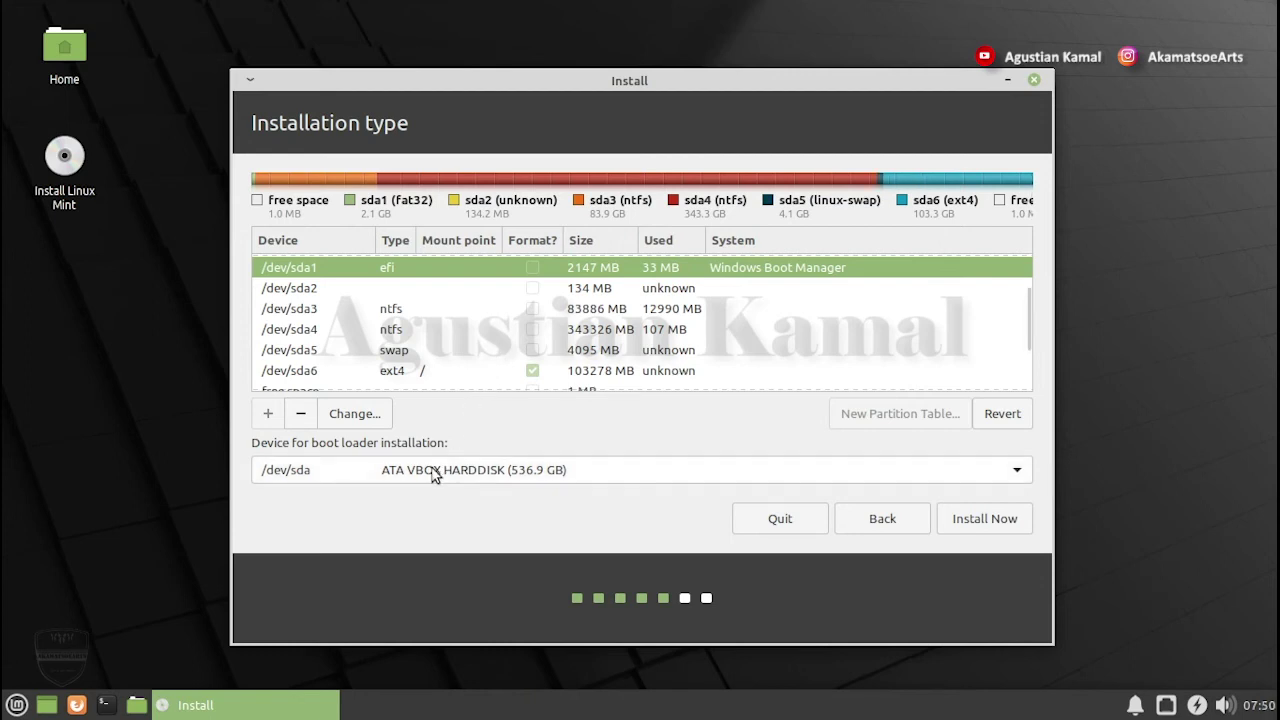
Step: Keep /dev/sda as the boot loader device, start the installation and accept writing the changes to the disks
left_click(370, 482)
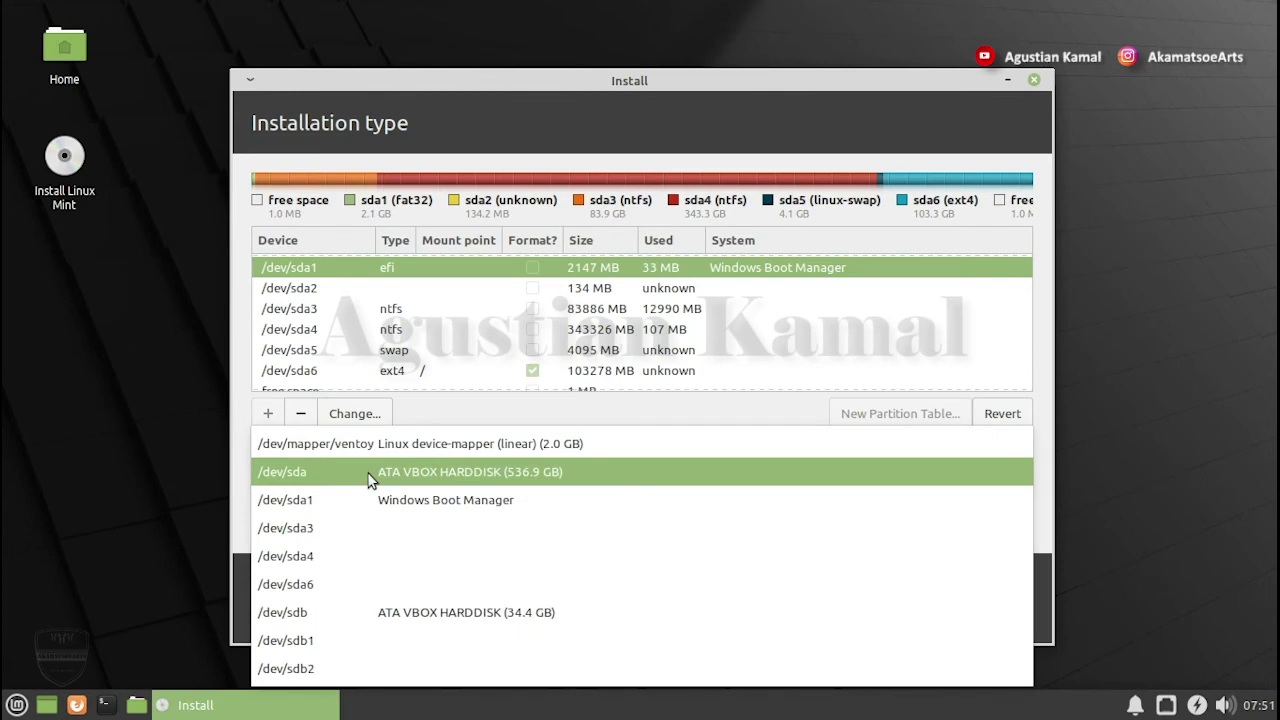
left_click(369, 481)
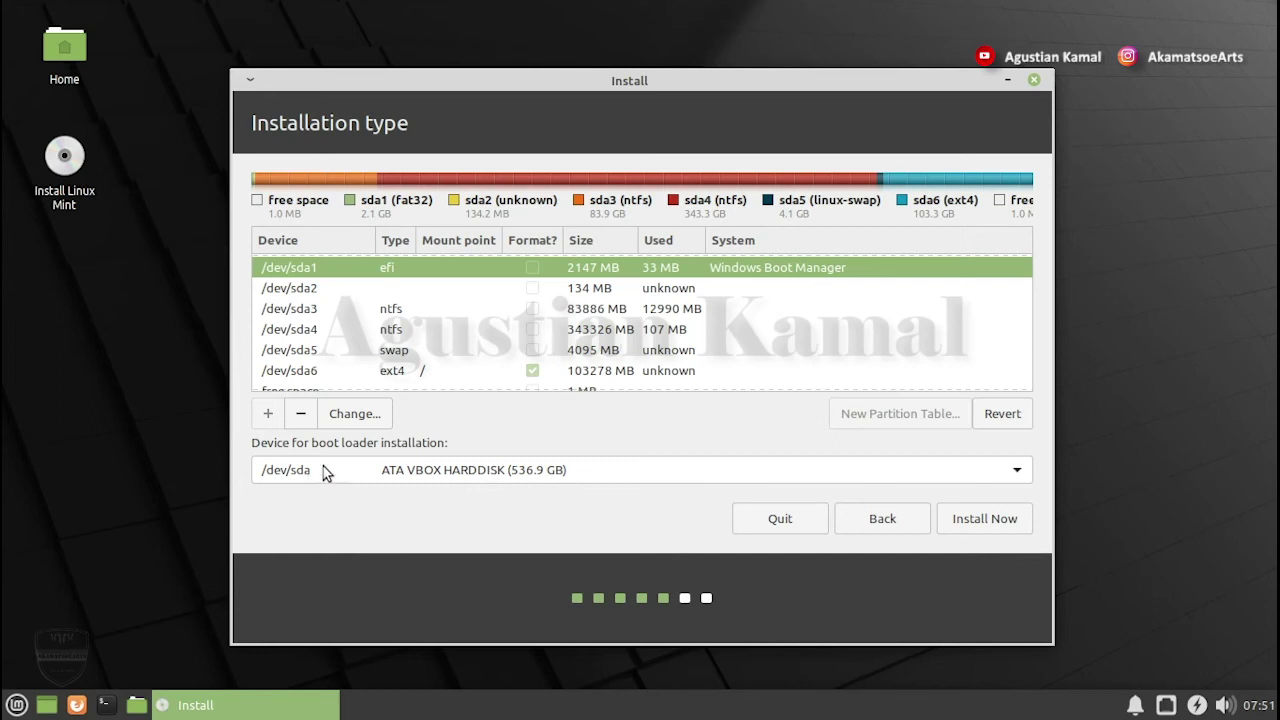
left_click(991, 528)
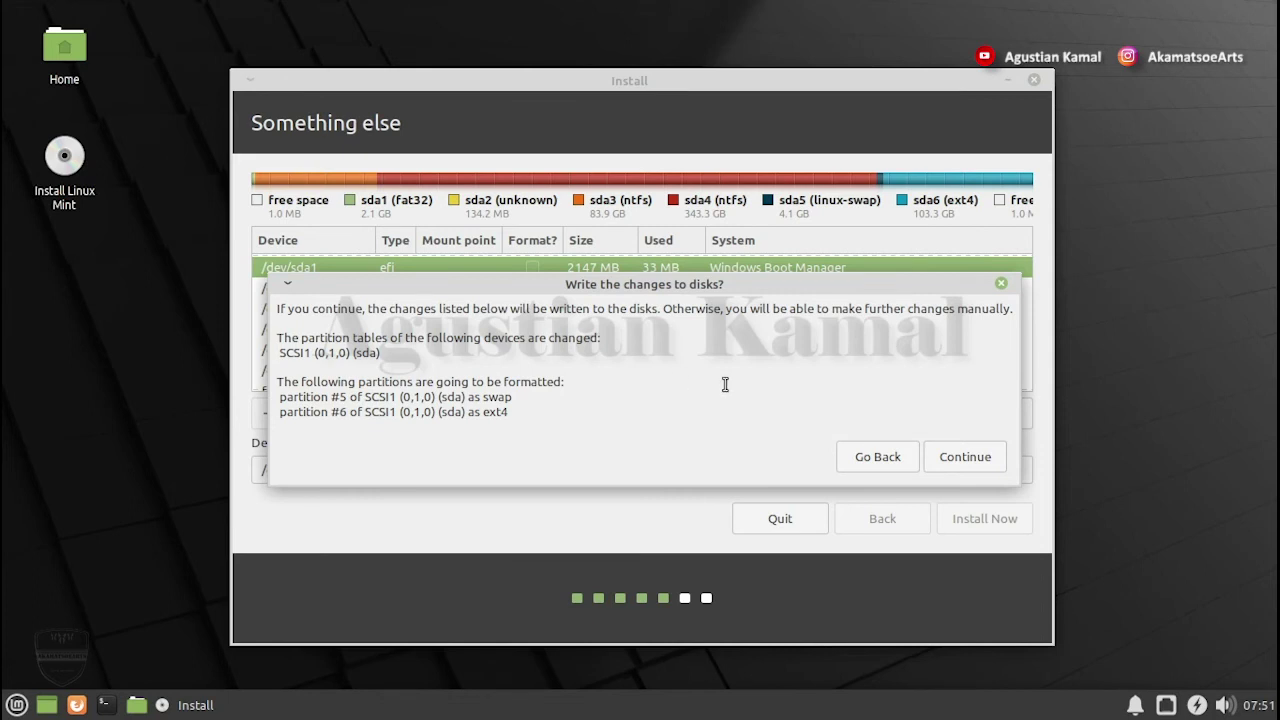
left_click(966, 460)
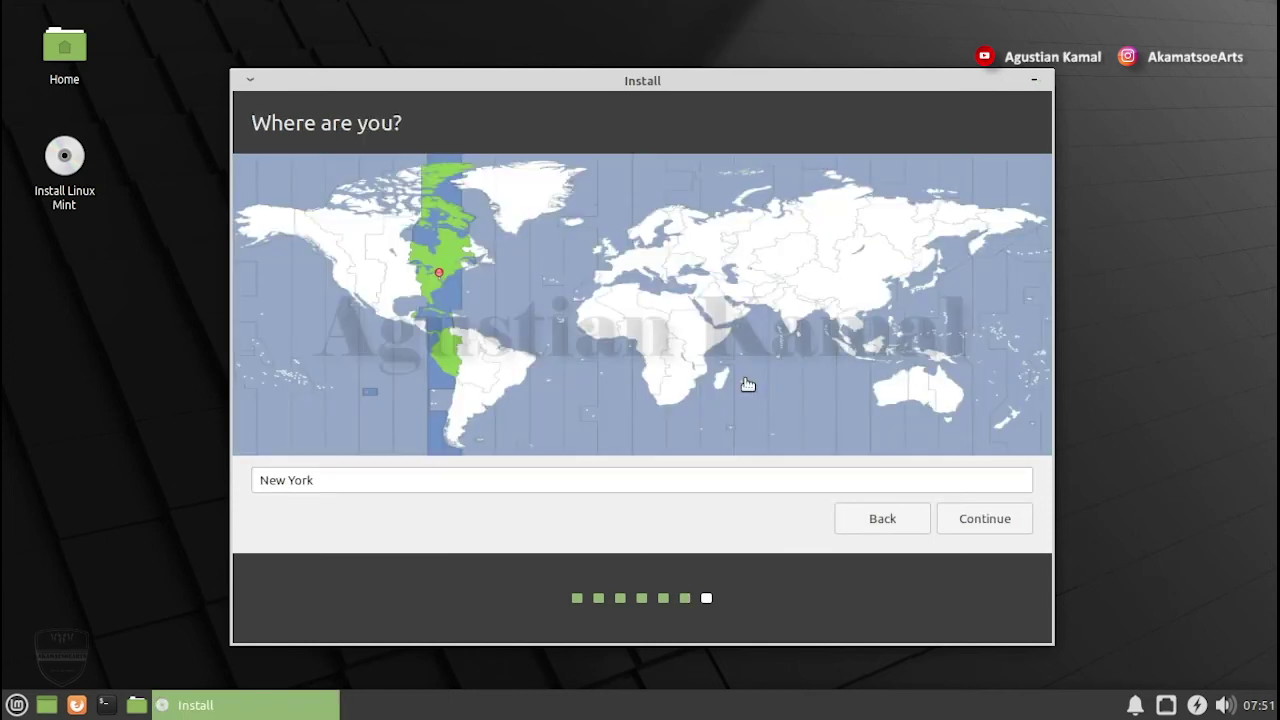
Step: Set the location to Jakarta on the world map and continue to the user account details
left_click(863, 364)
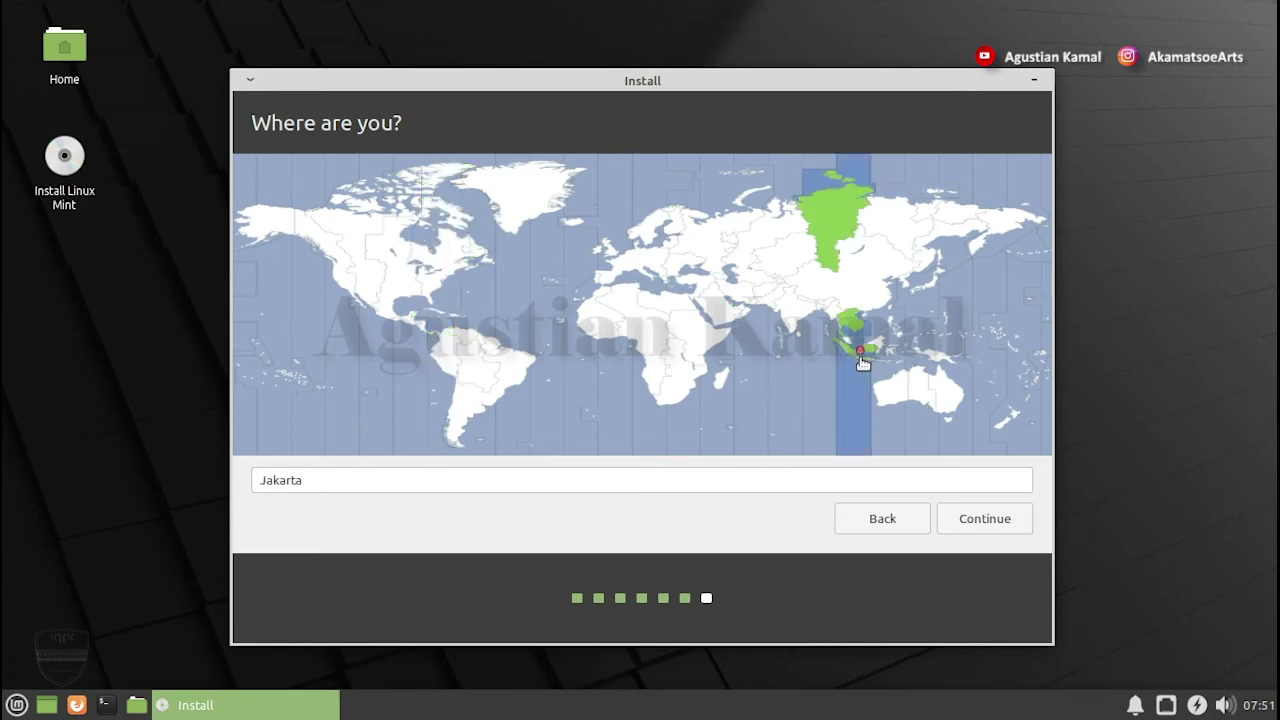
left_click(986, 522)
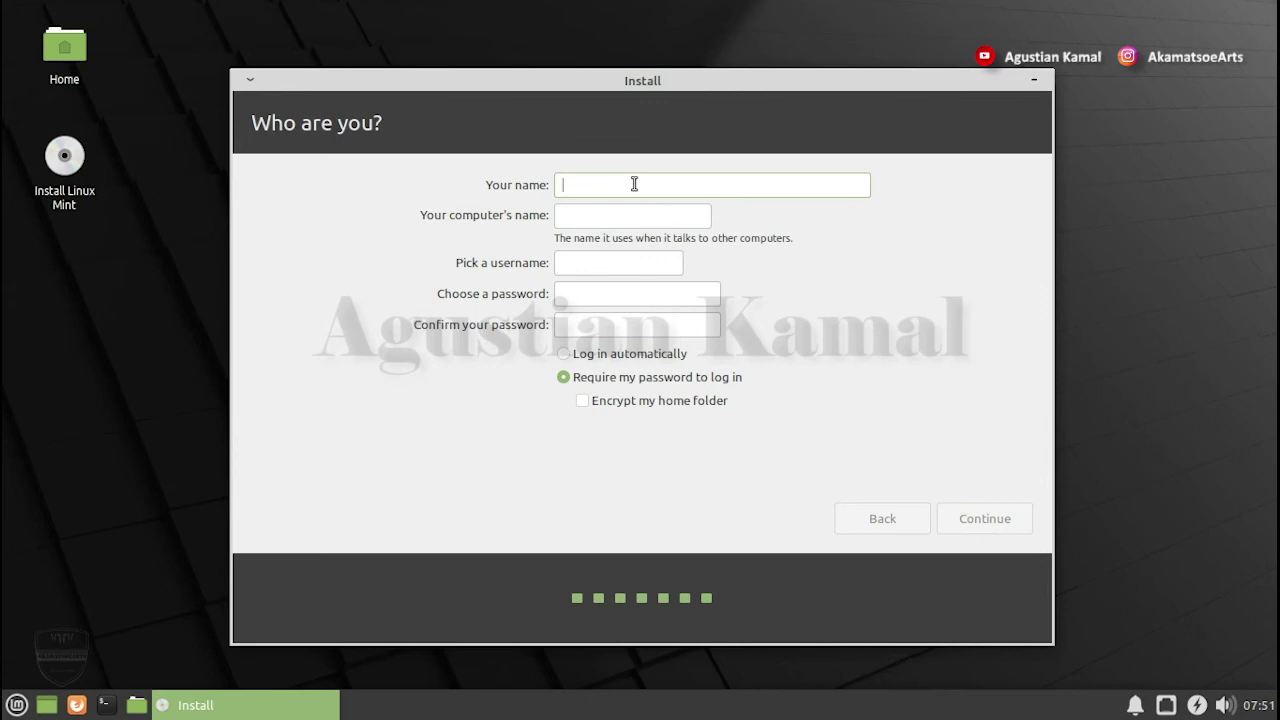
Step: Enter the user's name and remove the VirtualBox suffix from the computer's name
type("agustiankamal")
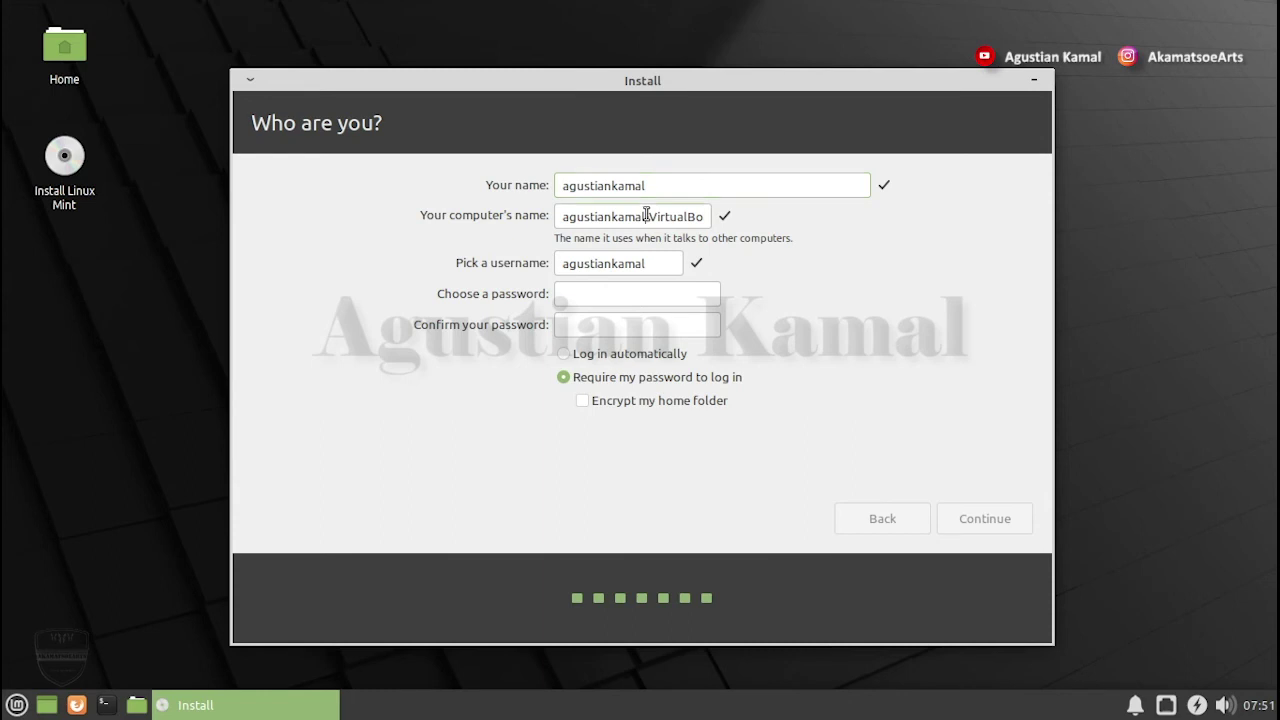
left_click_drag(647, 216, 754, 213)
key("BackSpace")
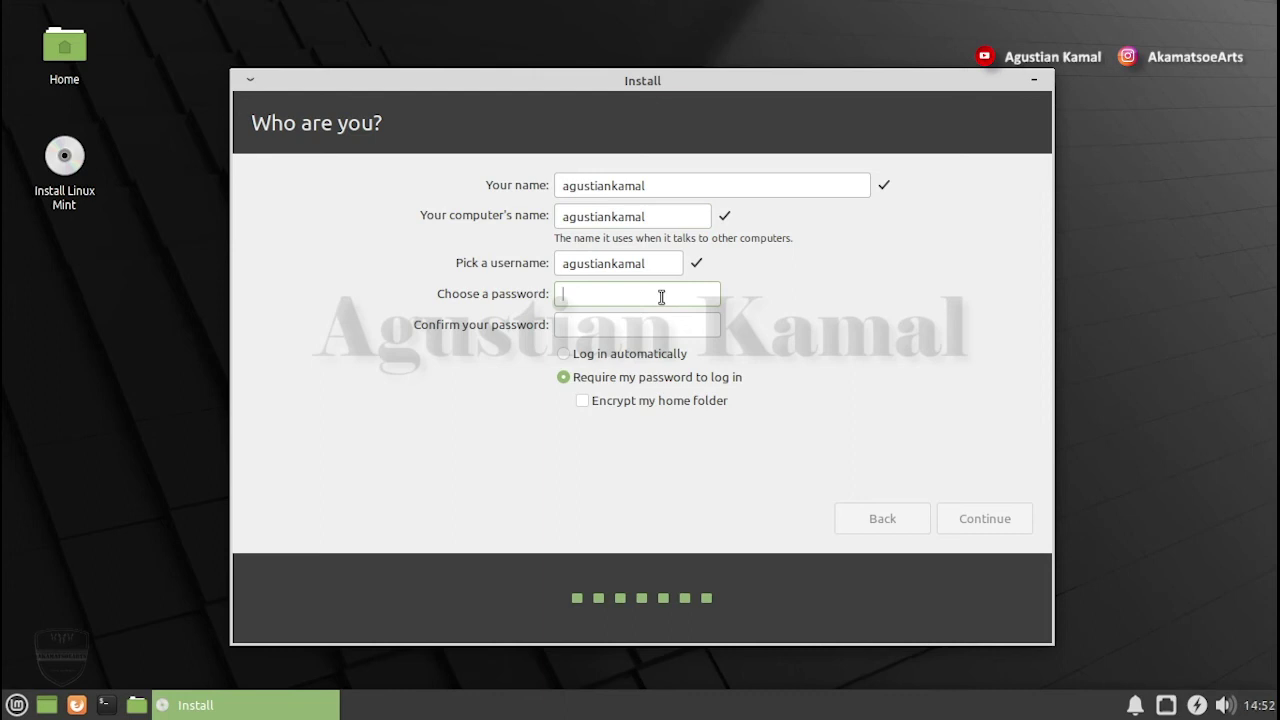
Step: Enter and confirm the account password, and continue with the installation
type("*******")
key("Tab")
type("*******")
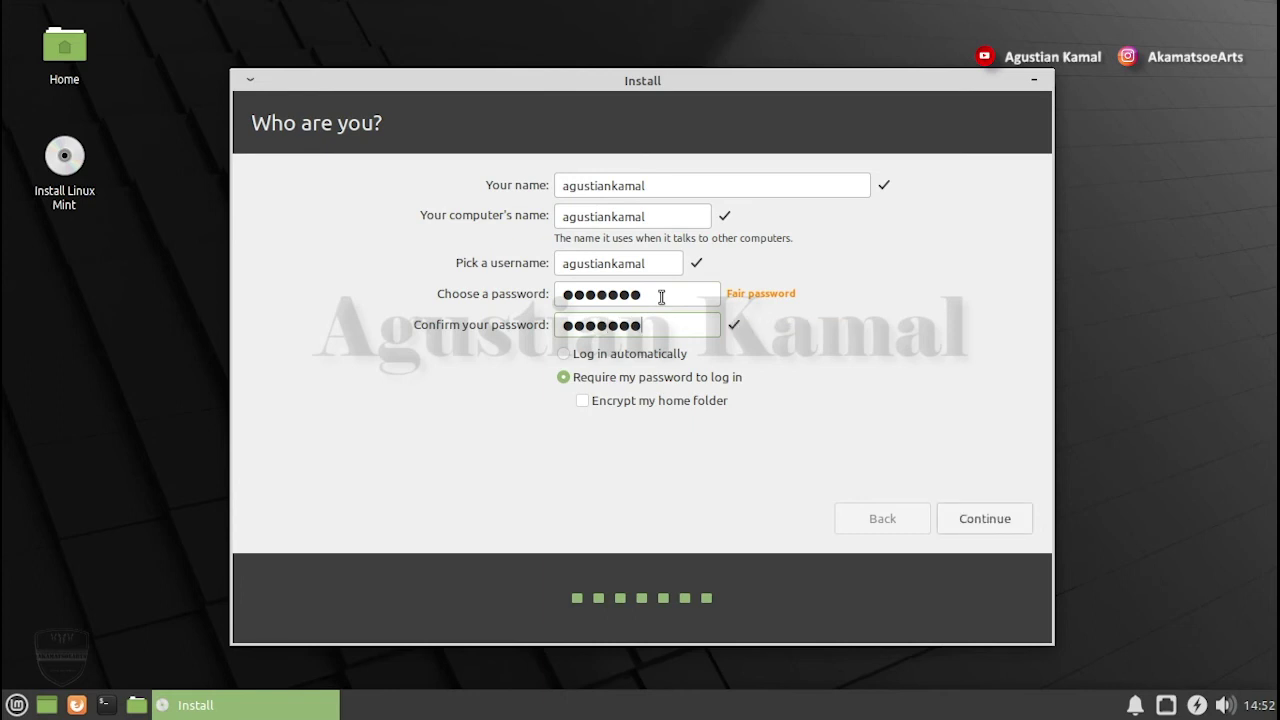
left_click(985, 522)
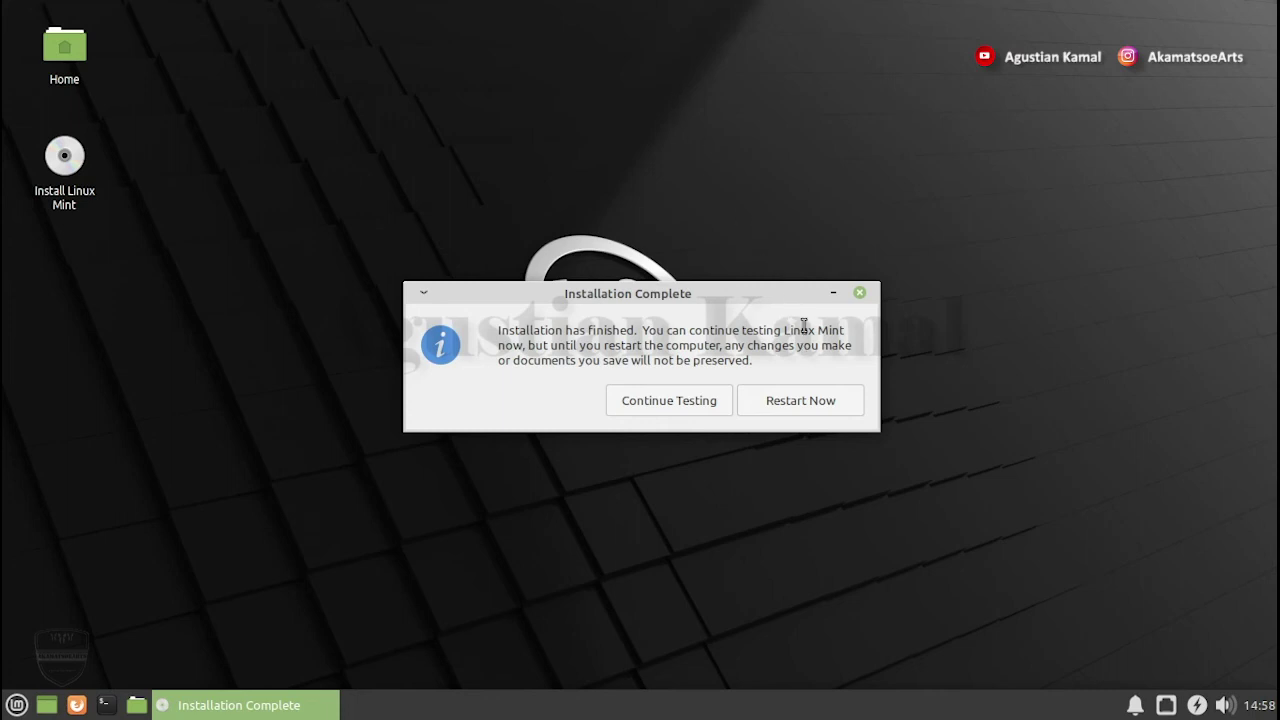
Step: Restart the computer after the installation and acknowledge removing the installation medium
left_click(809, 403)
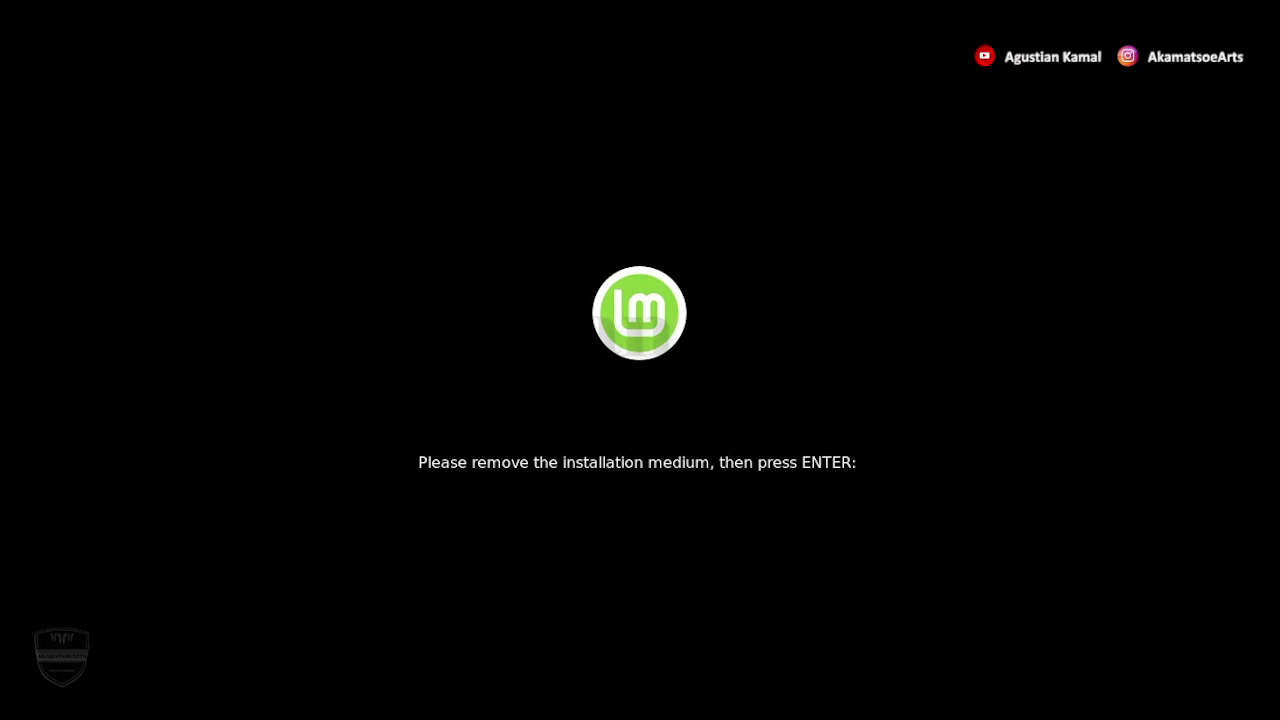
key("Return")
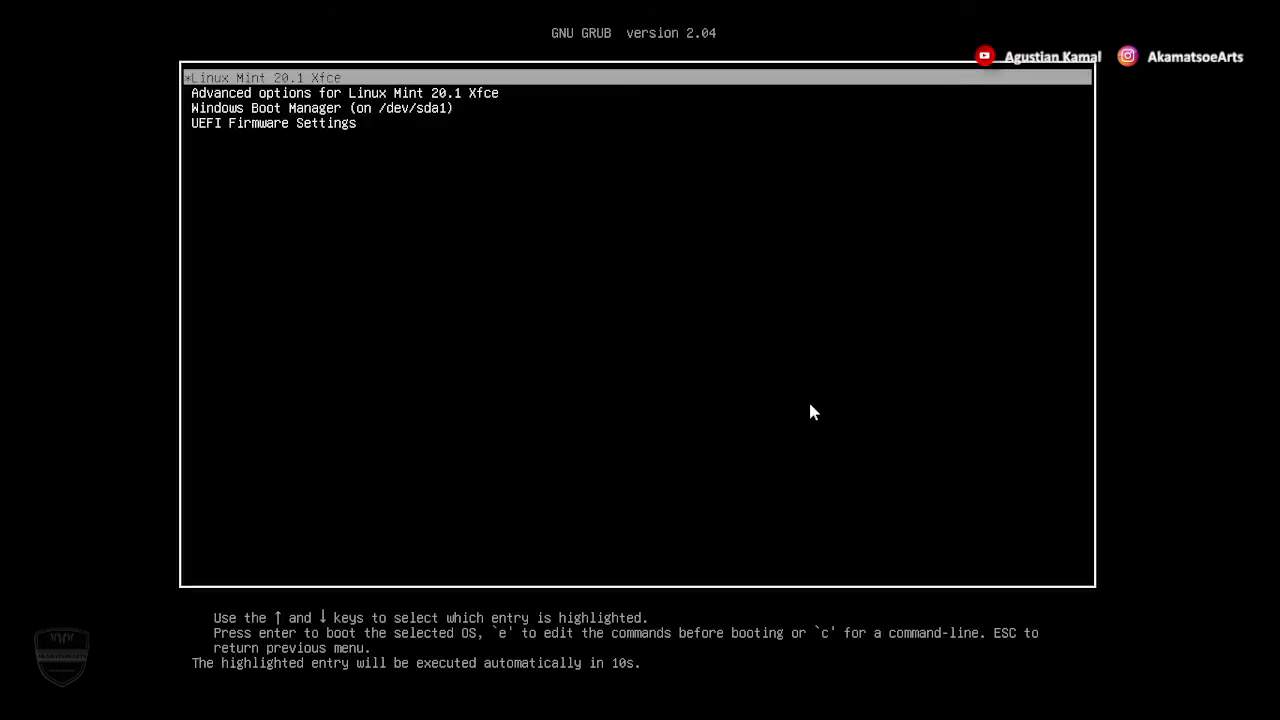
Step: Look through the GRUB entries for Linux Mint, its advanced options, Windows Boot Manager and UEFI Firmware Settings
key("Down")
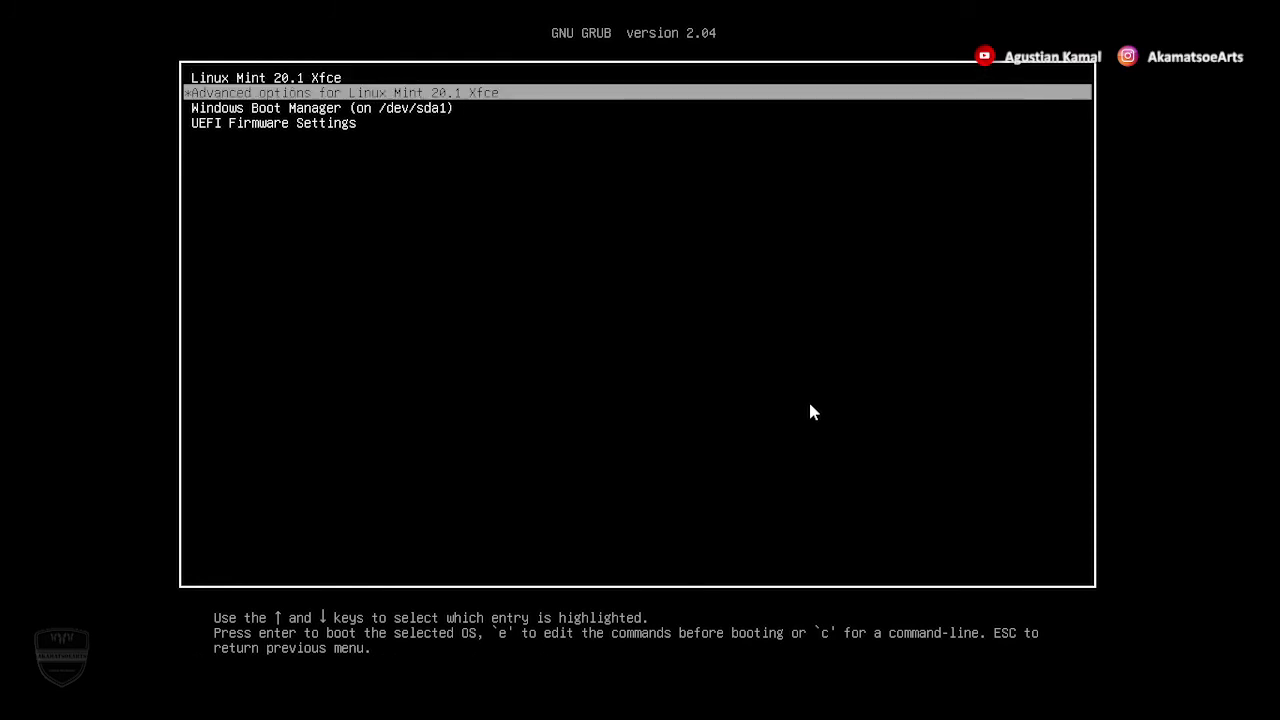
key("Down")
key("Up")
key("Up")
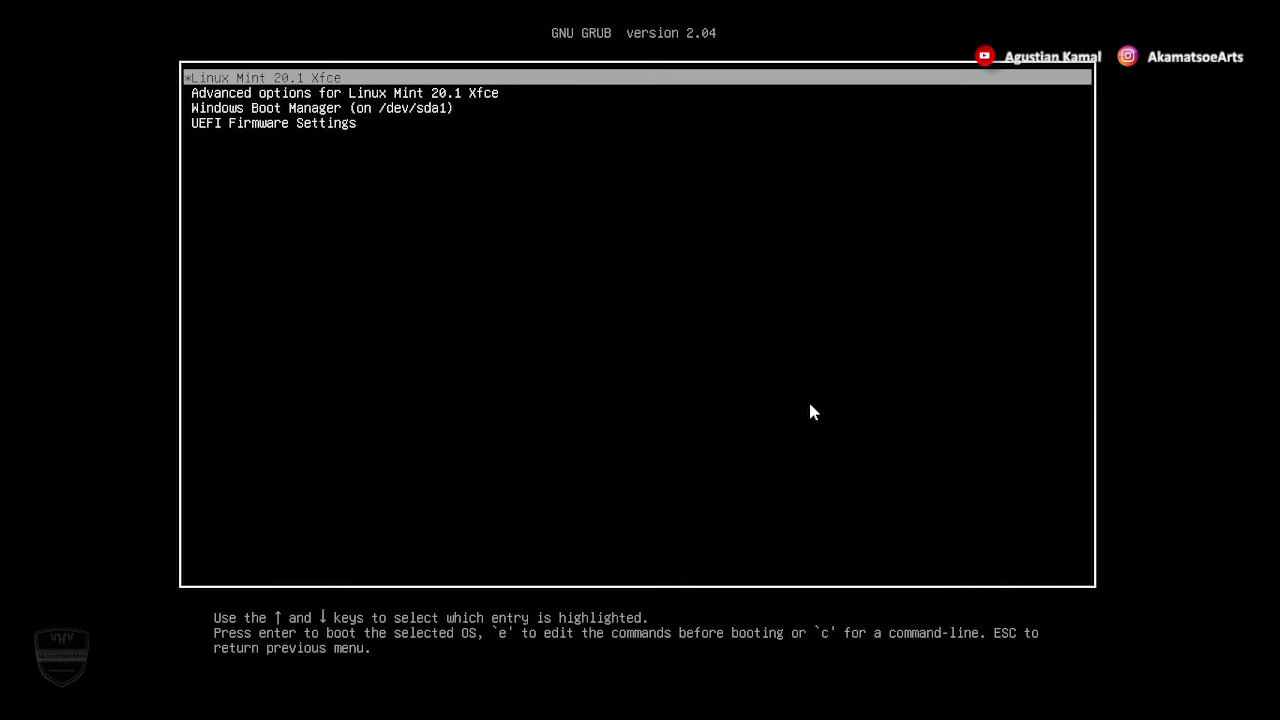
key("Down")
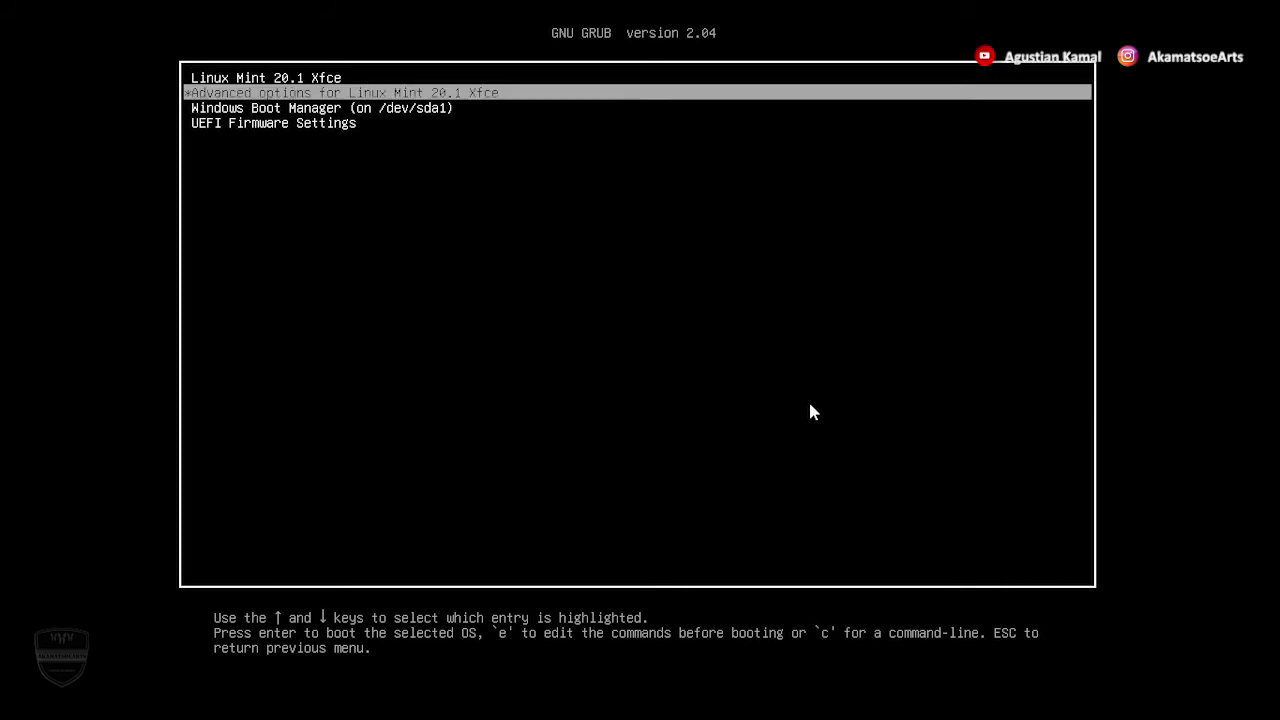
key("Down")
key("Down")
key("Up")
key("Up")
key("Up")
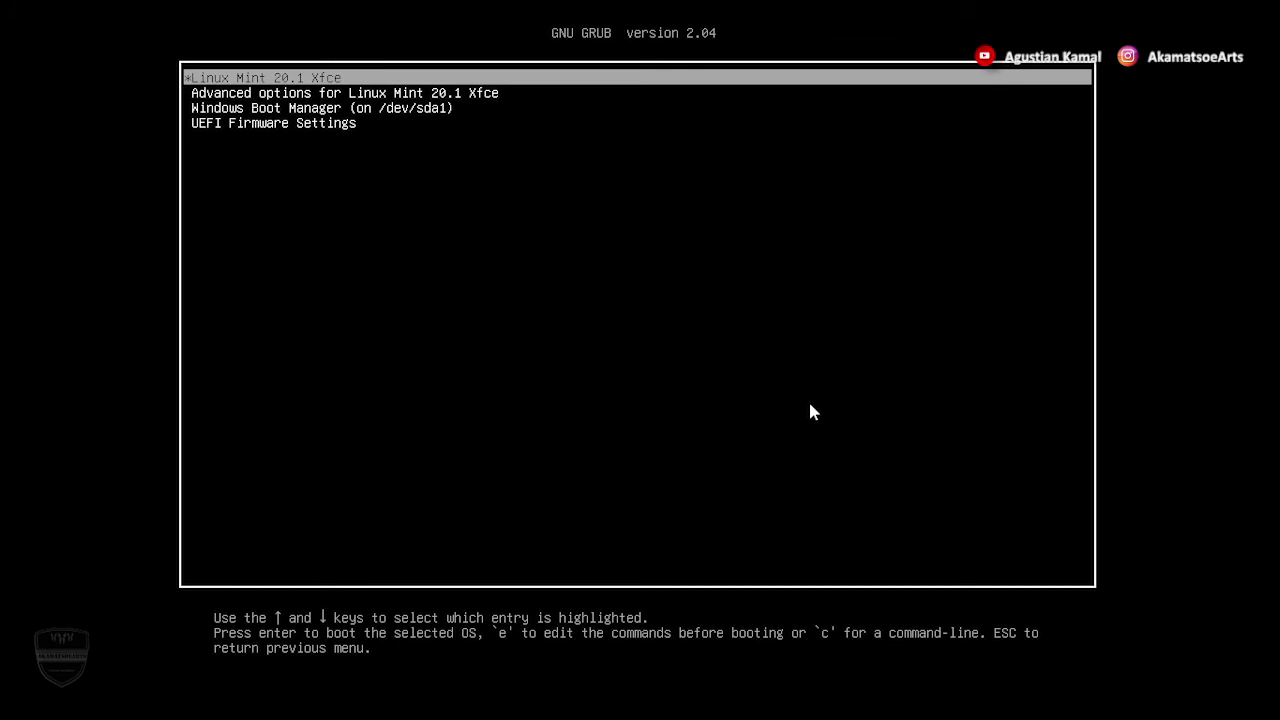
Step: Boot the Linux Mint 20.1 Xfce entry and log in with the account password
key("Return")
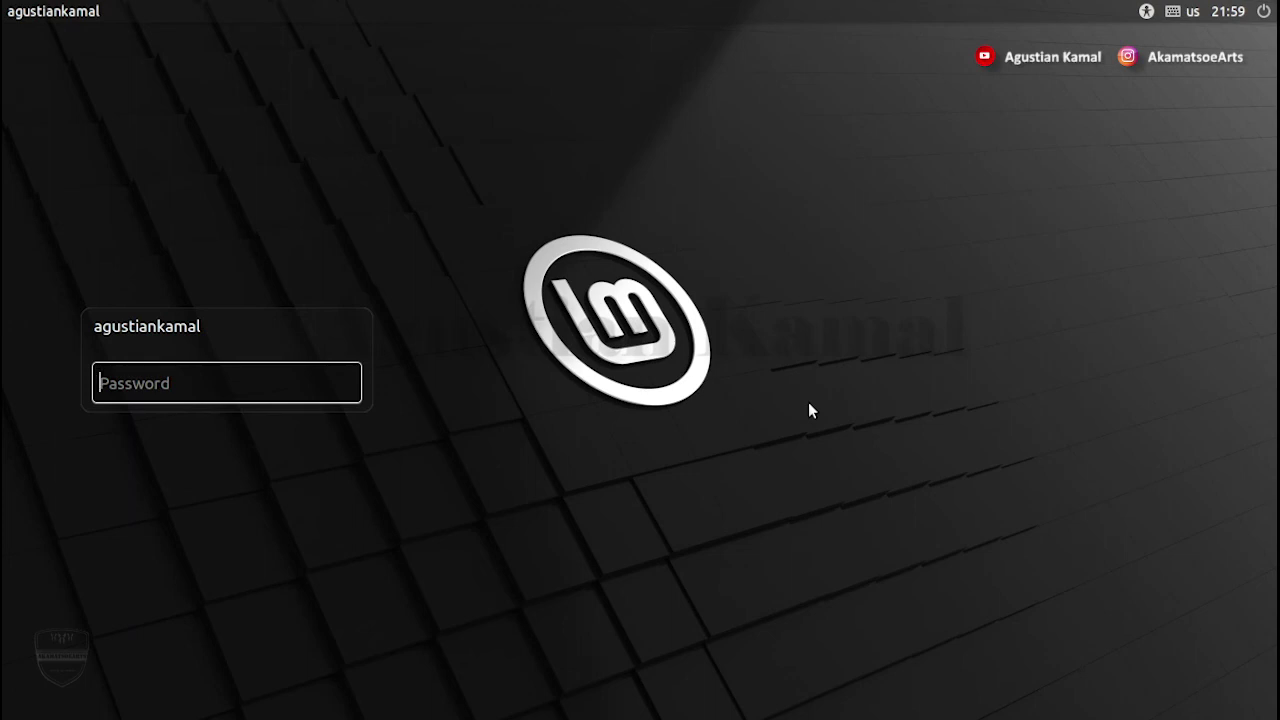
type("•••••••")
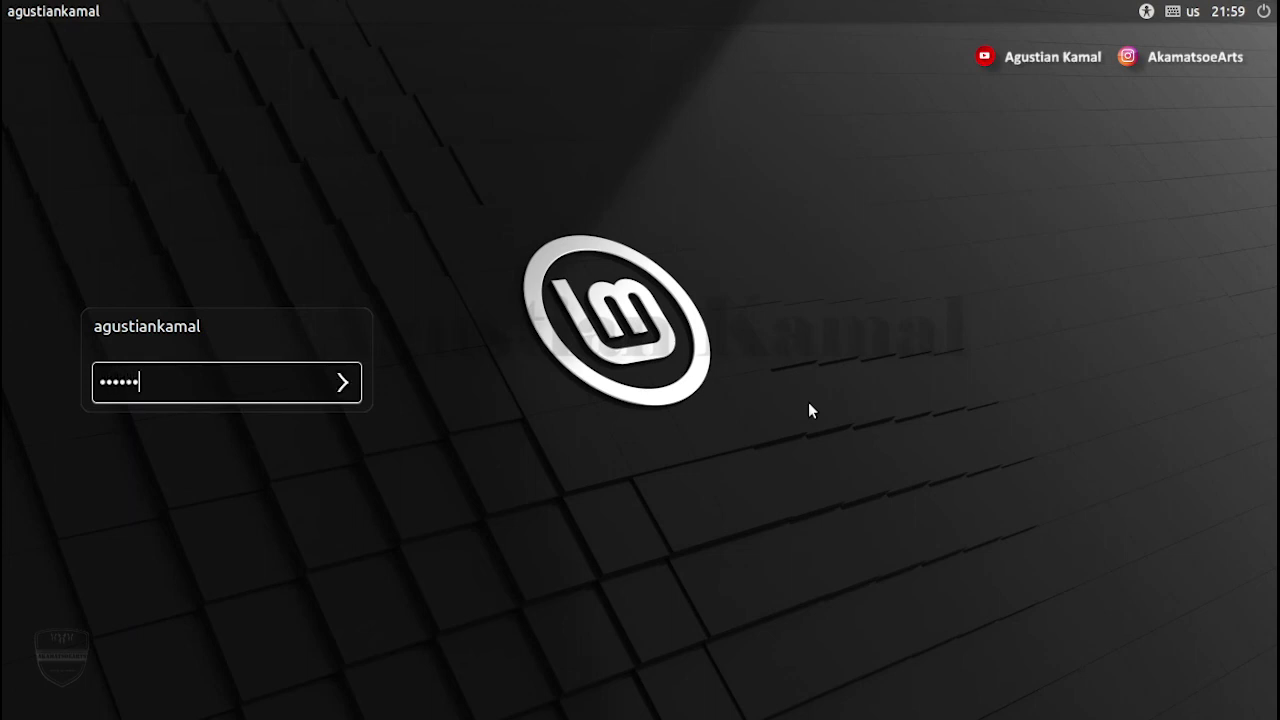
key("Return")
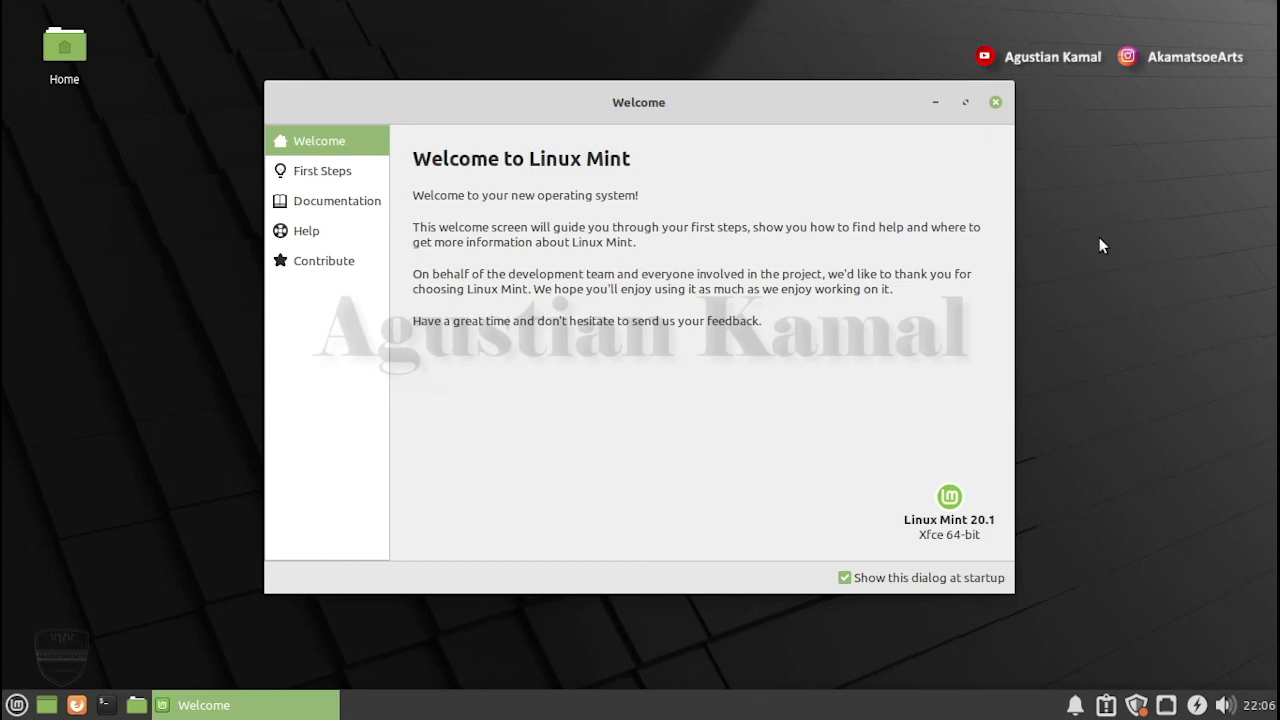
Step: Open a terminal, maximize its window and run neofetch to display the system information
left_click(167, 360)
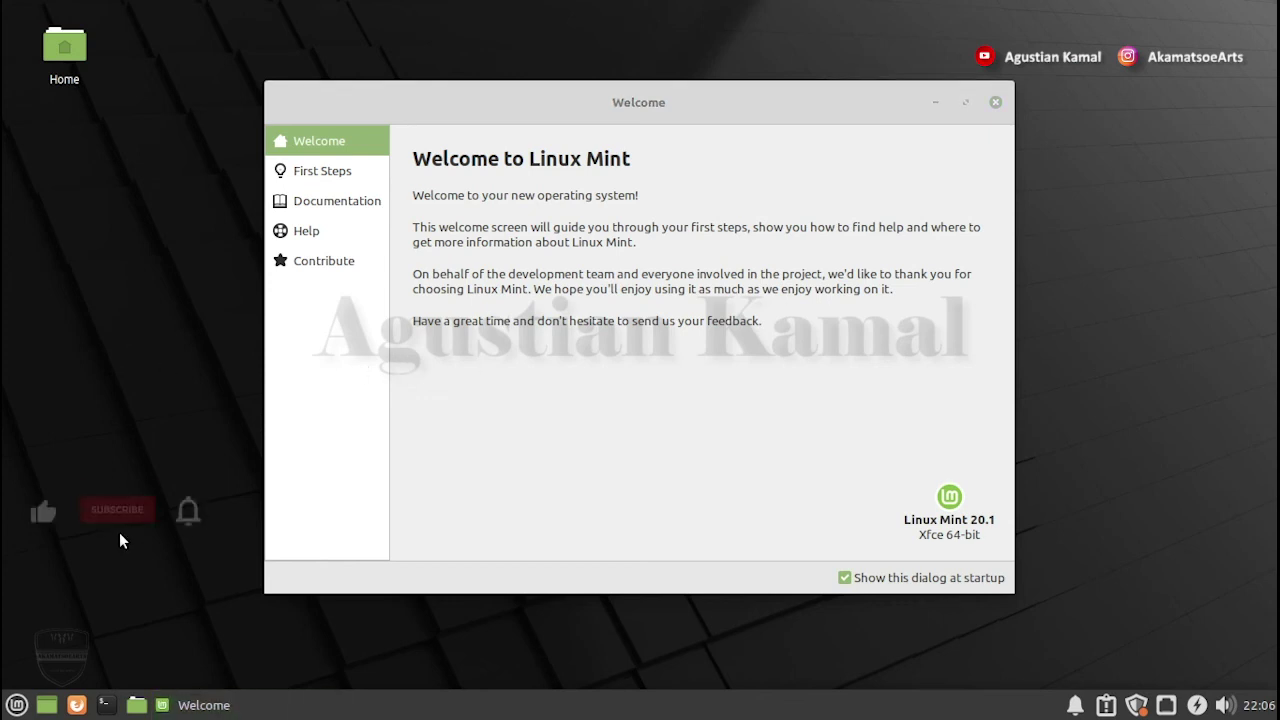
left_click(105, 706)
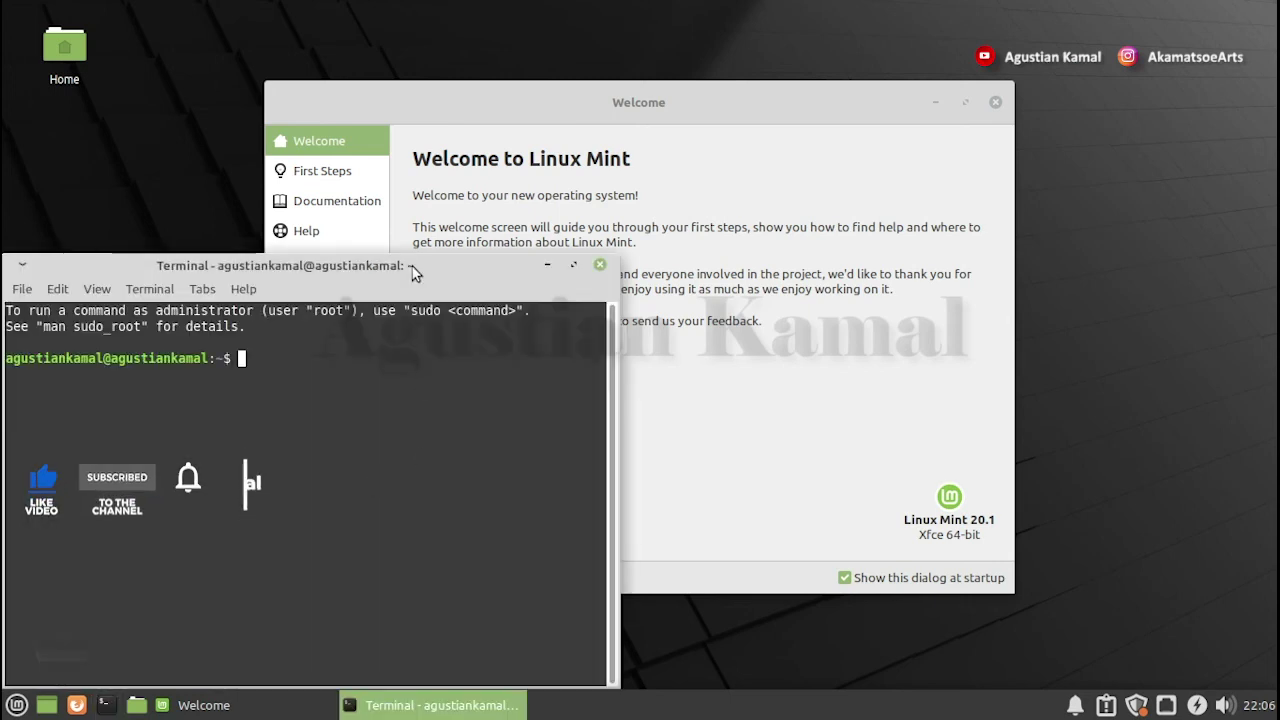
left_click_drag(330, 265, 682, 217)
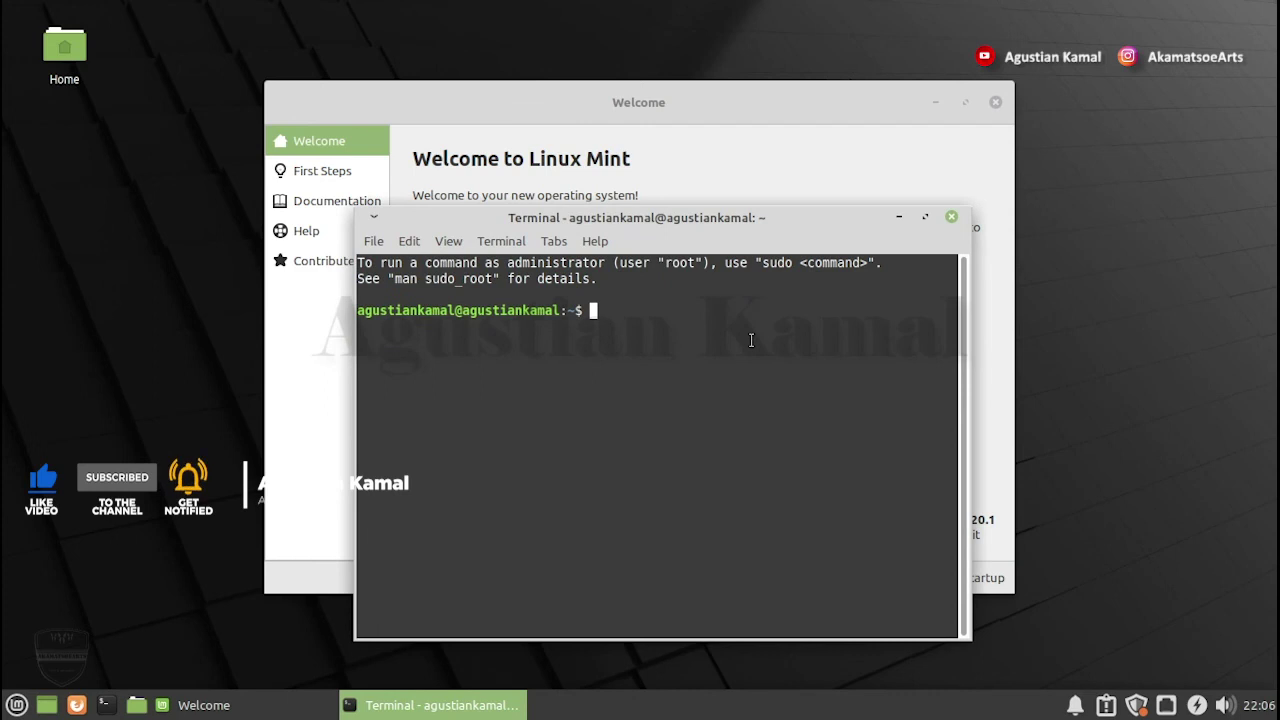
type("neofetch")
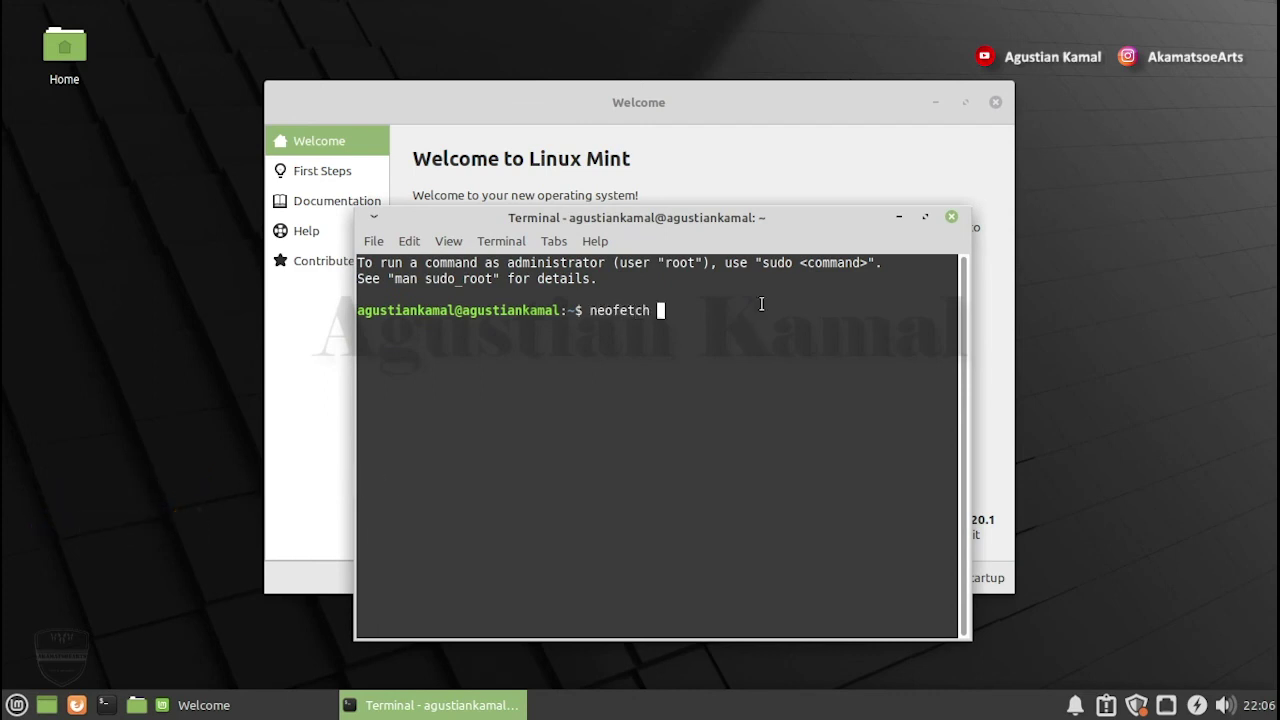
double_click(783, 217)
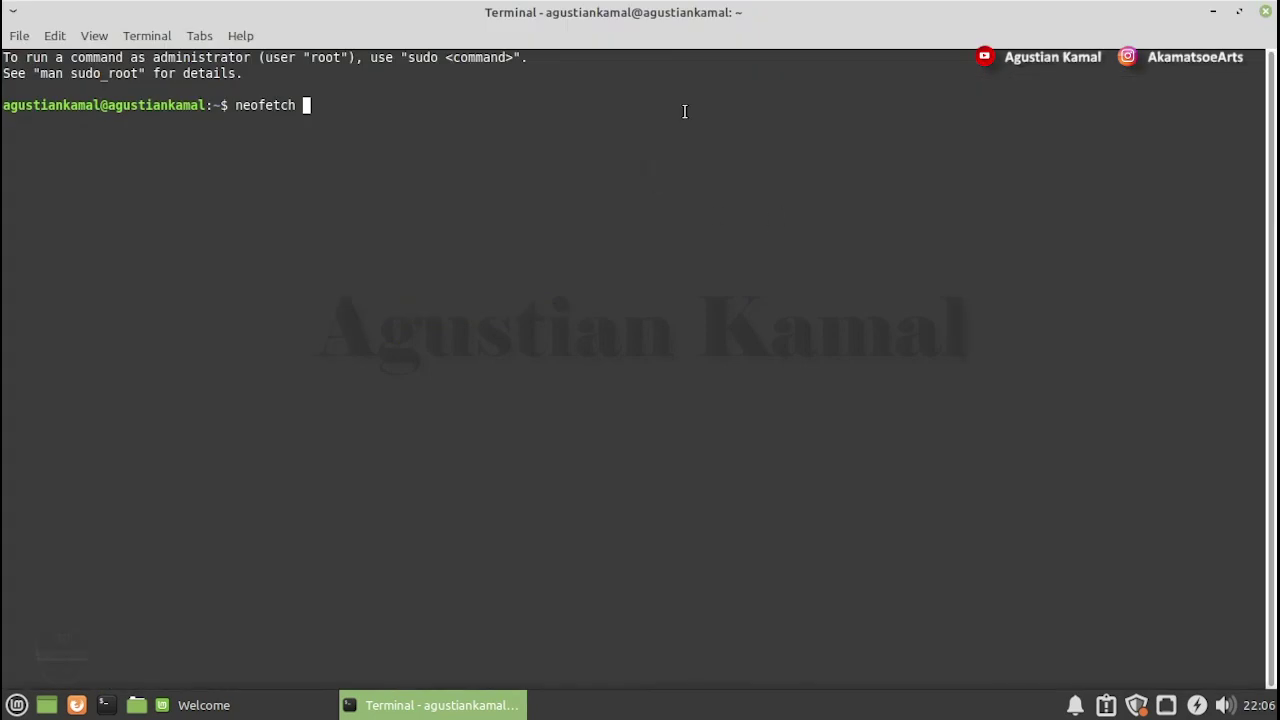
key("Return")
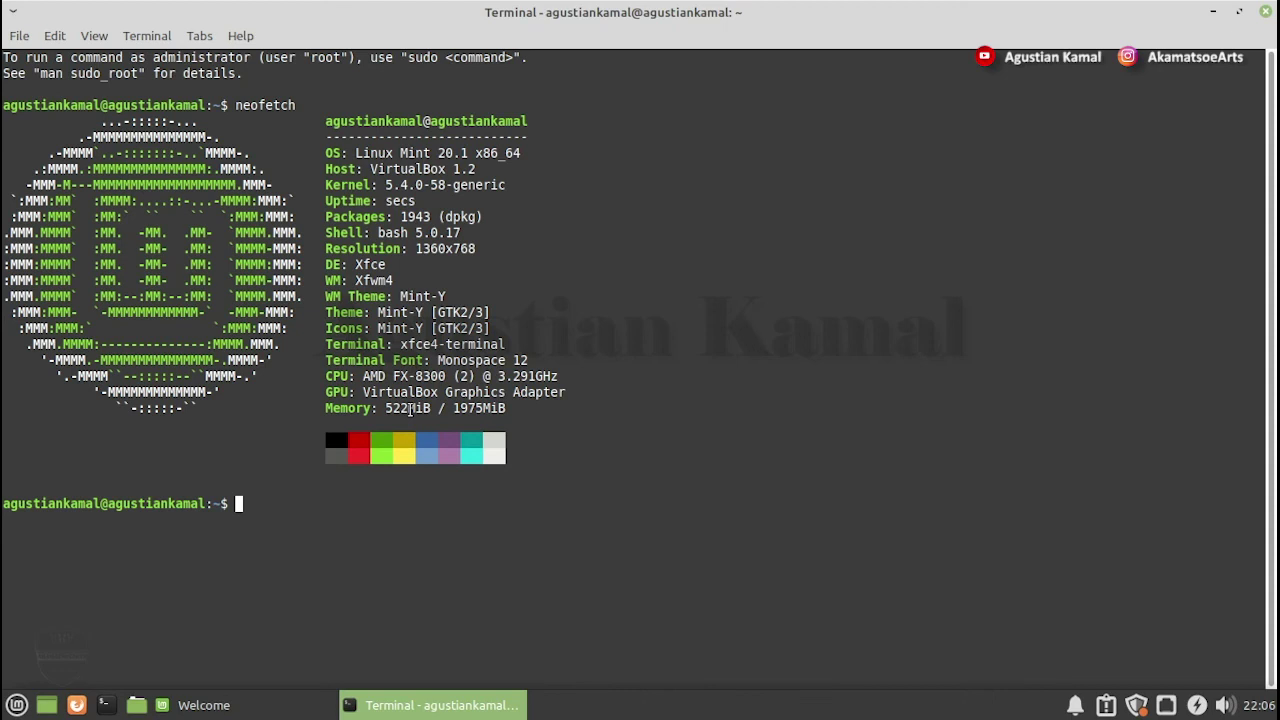
Step: Examine the memory, operating system and desktop environment lines in the neofetch output, and close the terminal
left_click_drag(432, 407, 386, 408)
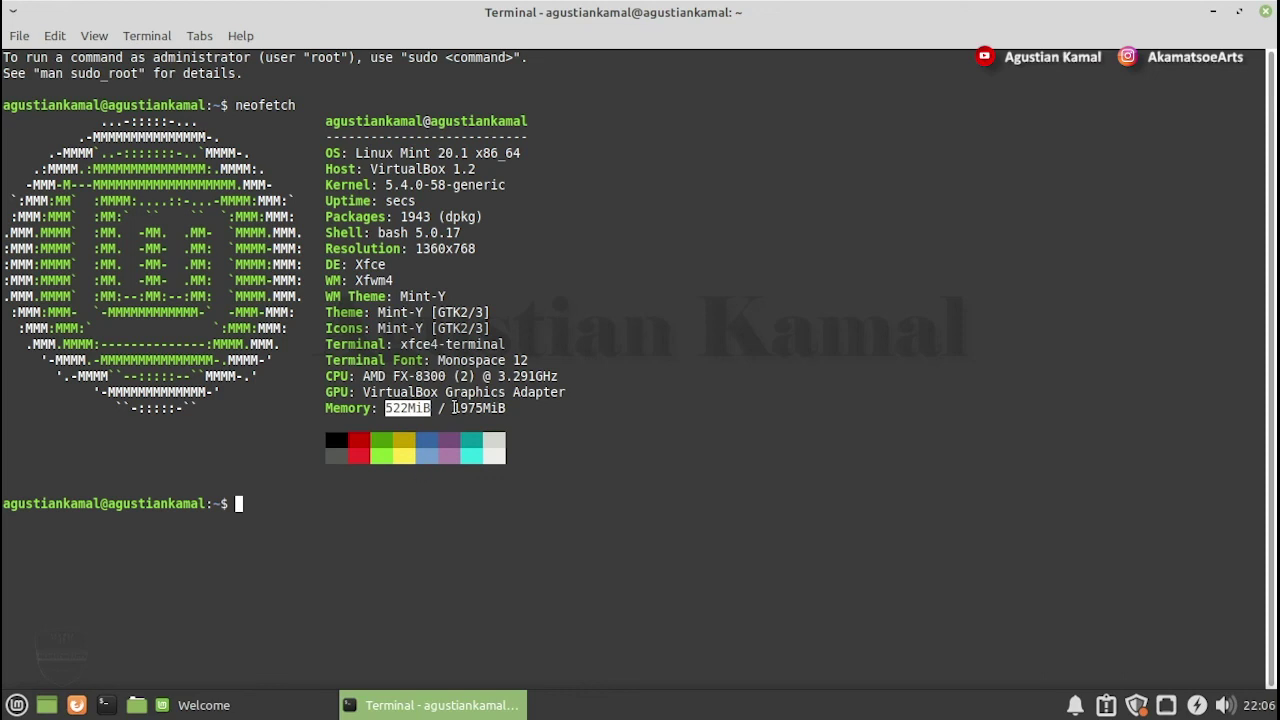
left_click_drag(455, 408, 519, 408)
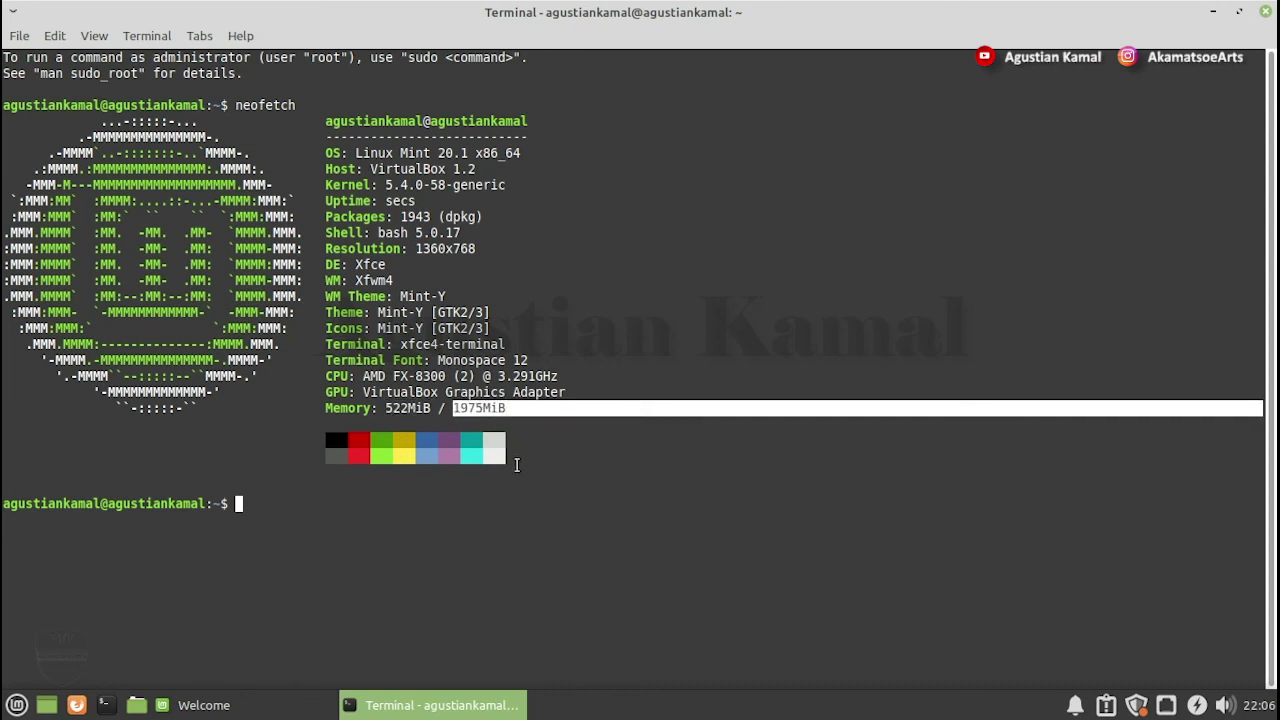
left_click(517, 464)
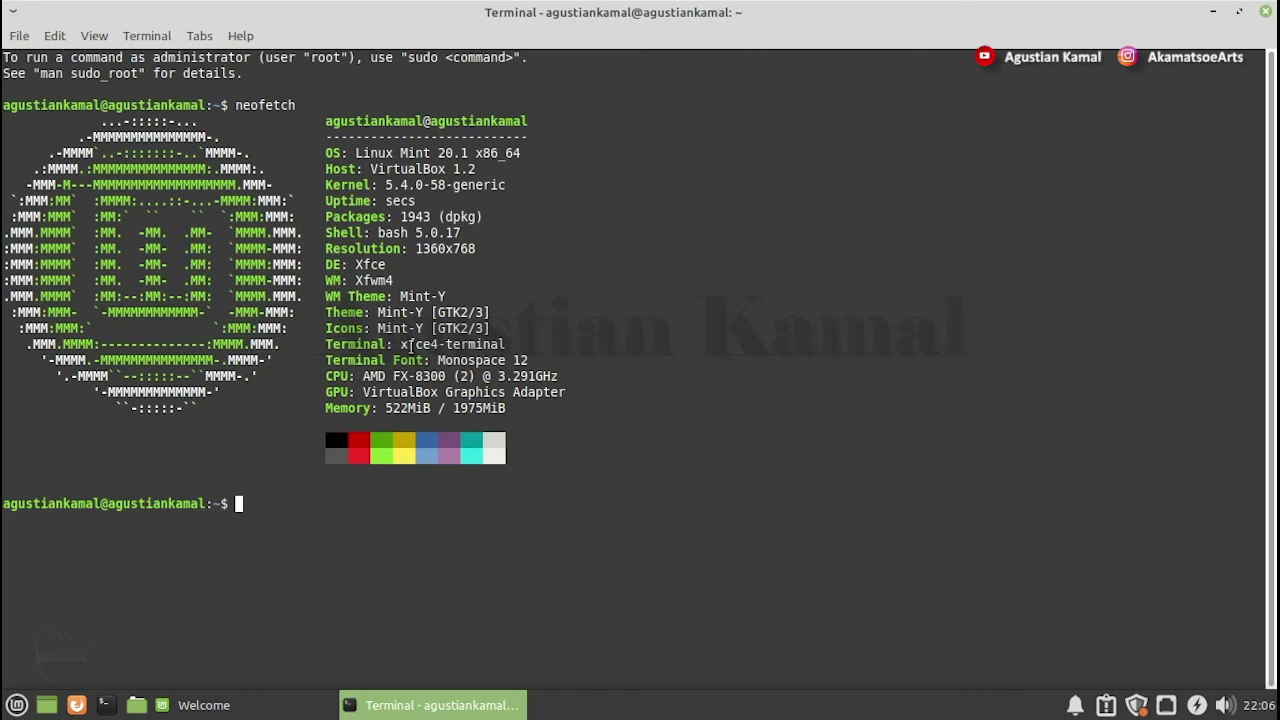
left_click_drag(356, 153, 431, 153)
left_click_drag(393, 264, 352, 263)
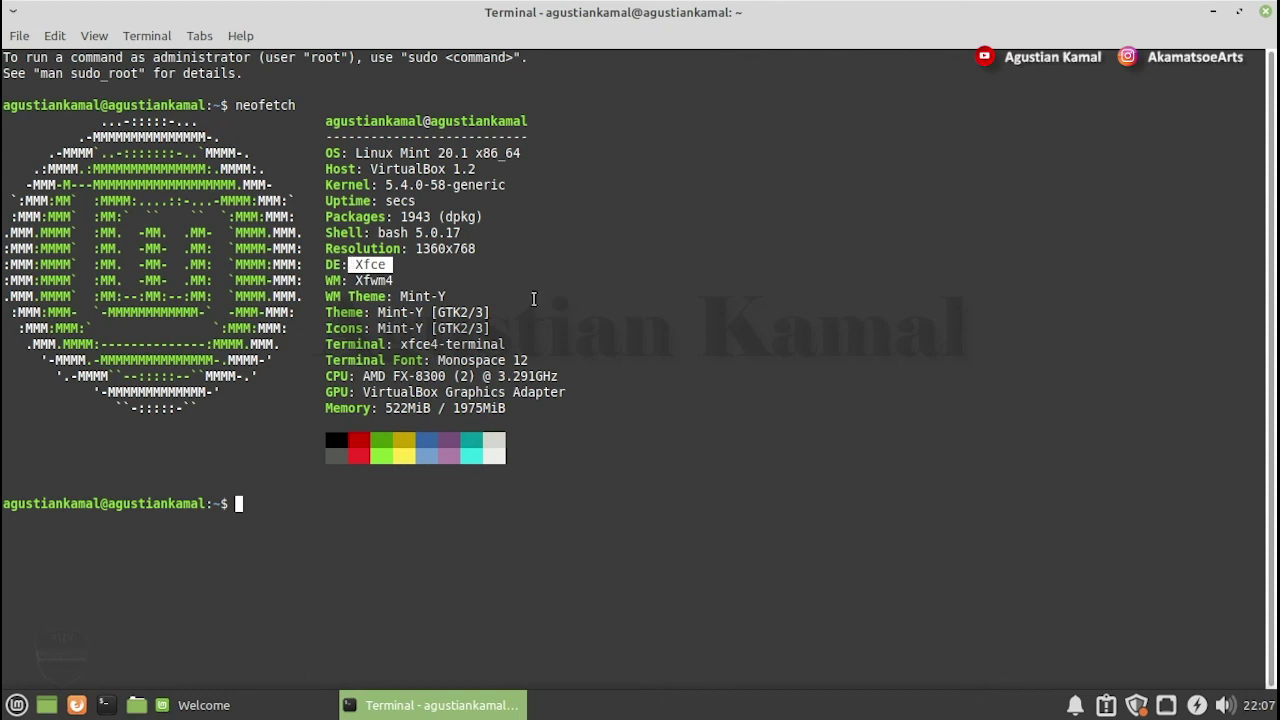
left_click(432, 518)
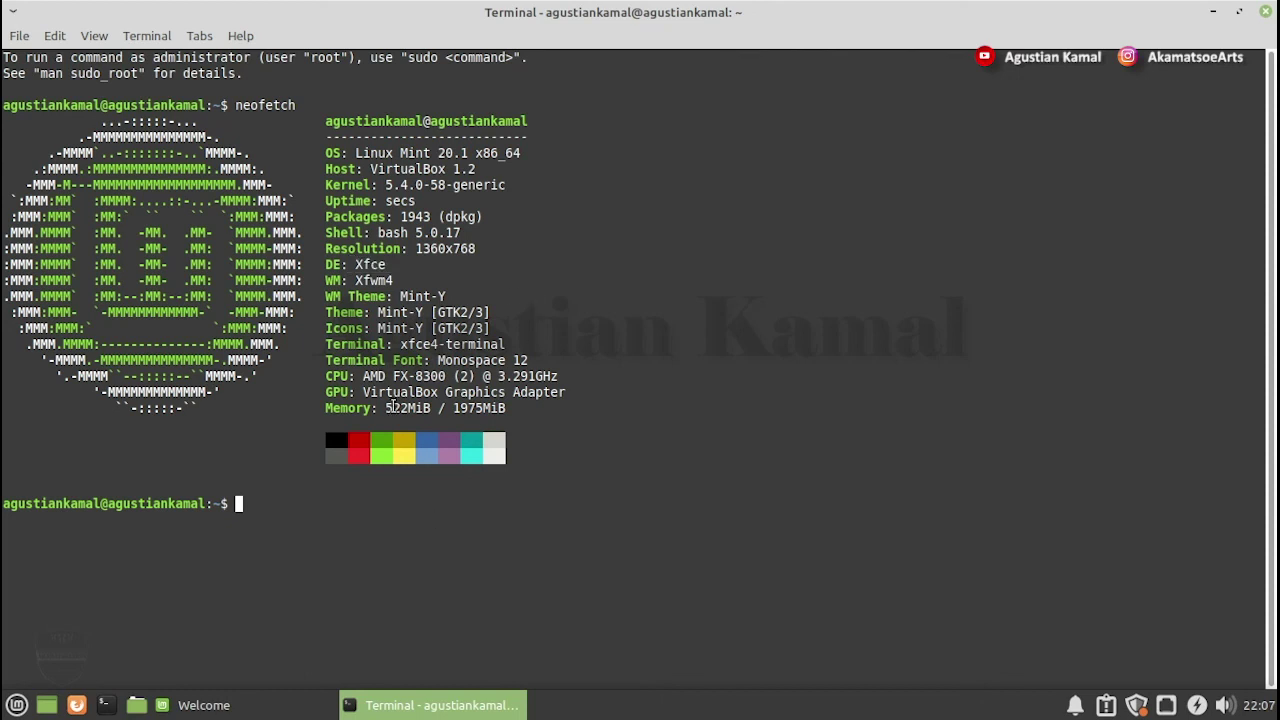
left_click_drag(385, 408, 514, 408)
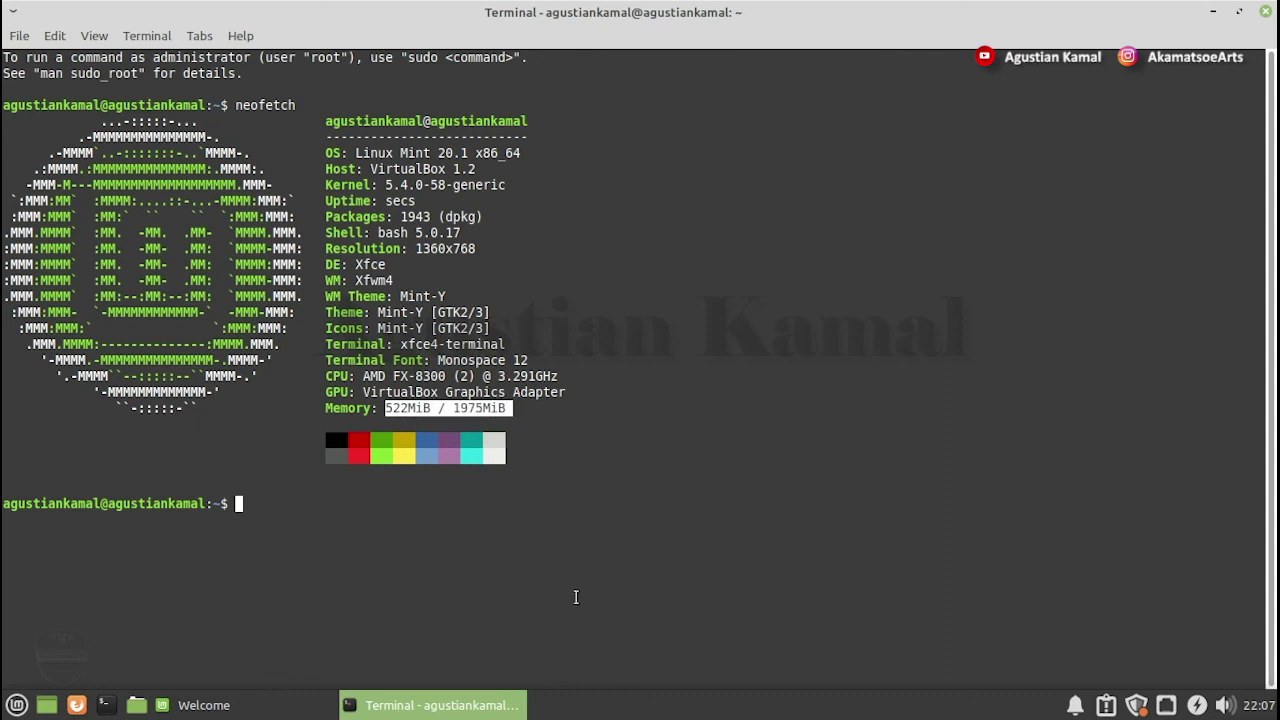
left_click(372, 492)
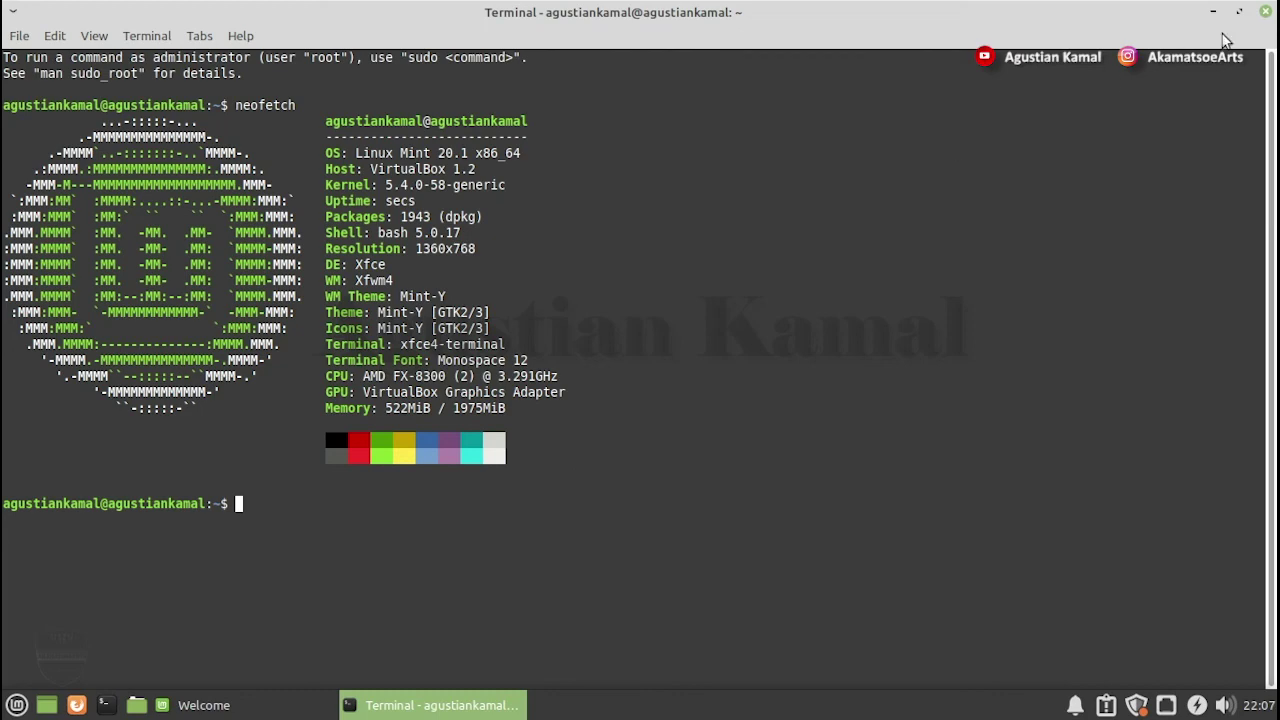
left_click(1265, 12)
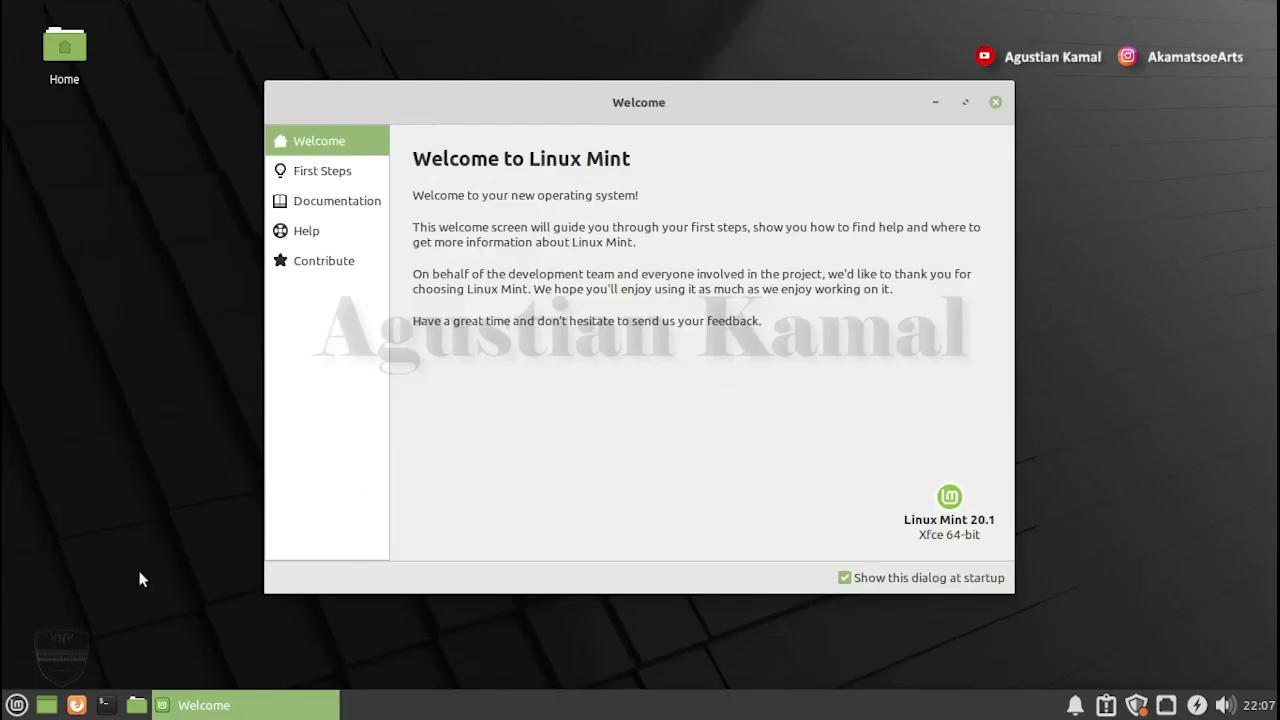
Step: Restart the computer from the Linux Mint desktop
left_click(17, 705)
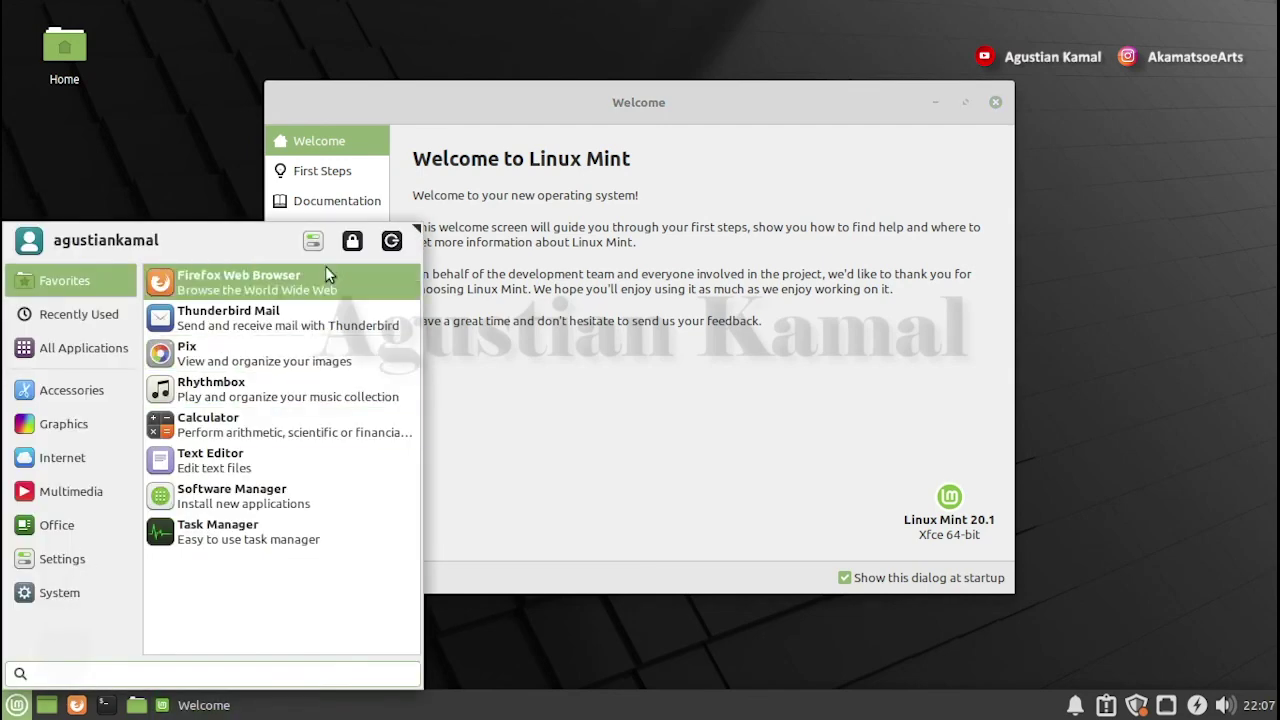
left_click(394, 246)
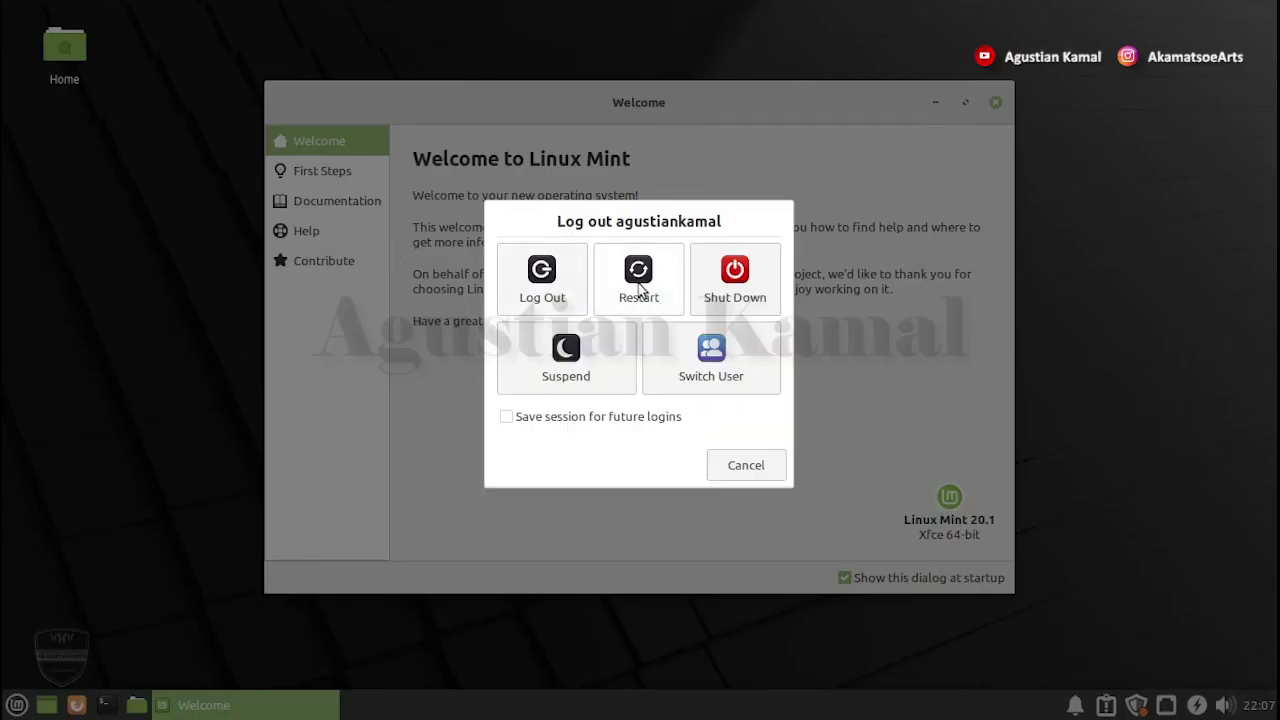
left_click(633, 278)
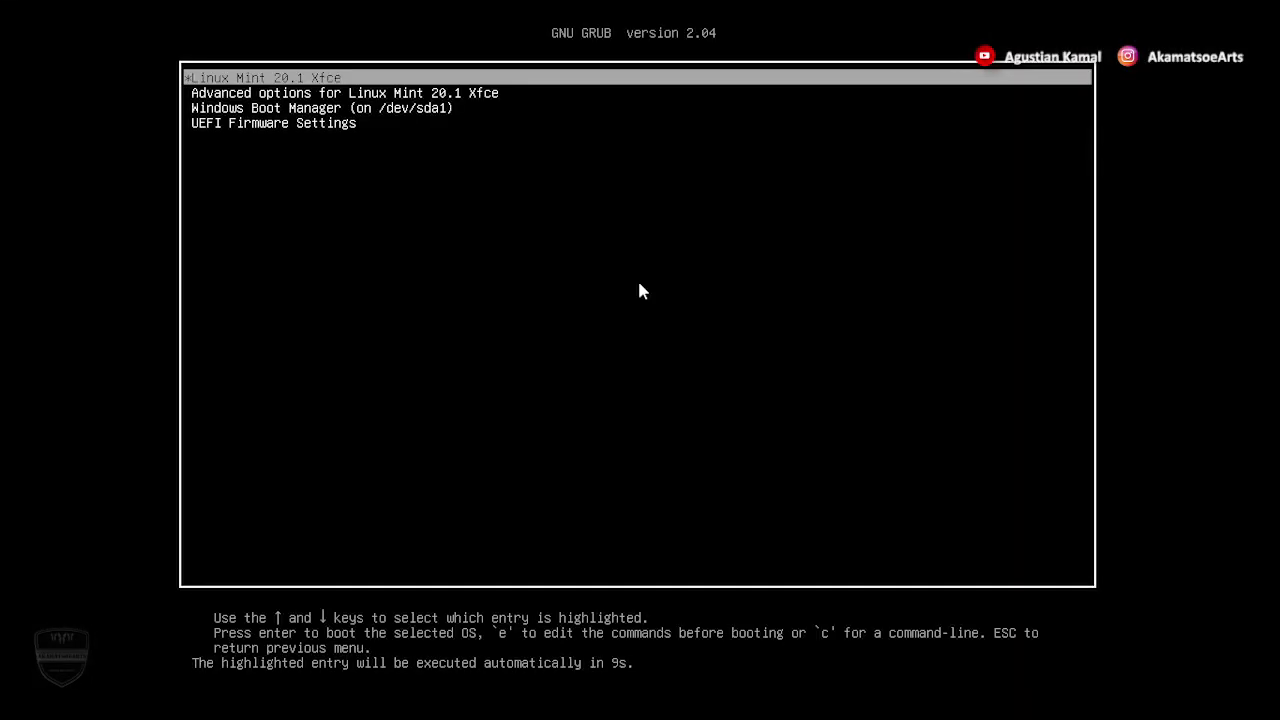
Step: Boot Windows Boot Manager (on /dev/sda1) from GRUB and dismiss the OneDrive notification on the Windows desktop
key("Down")
key("Down")
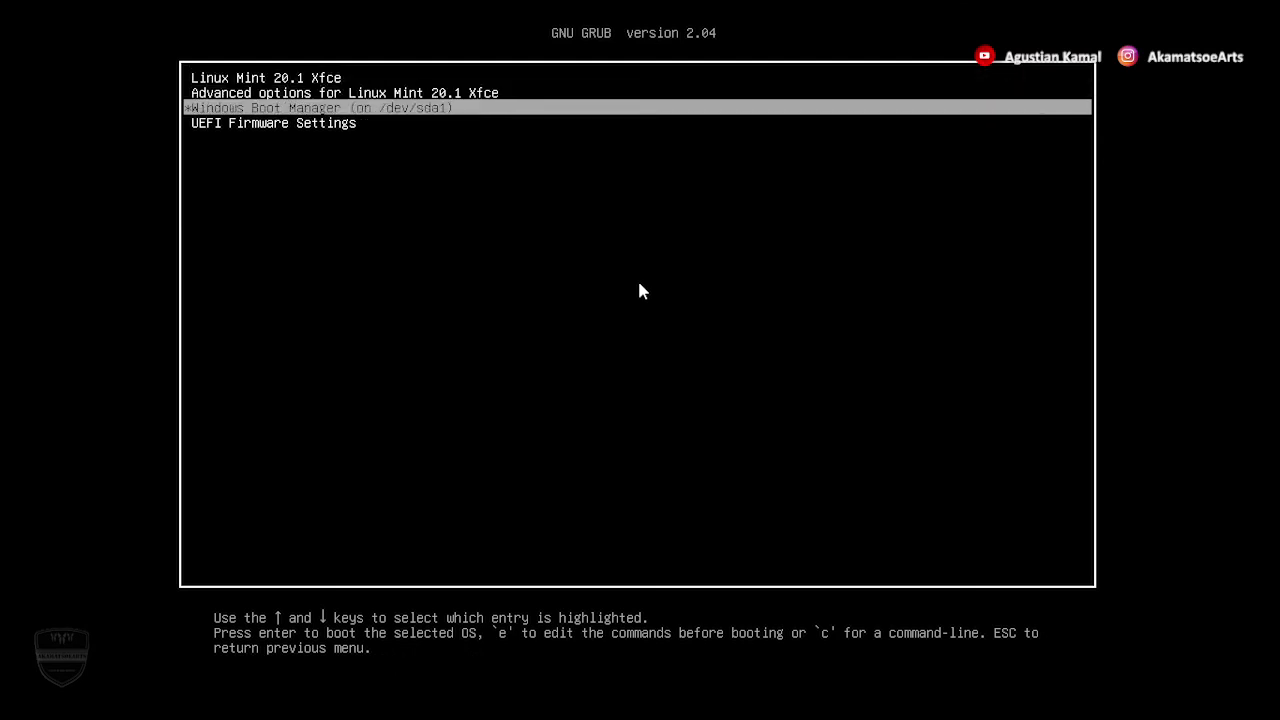
key("Return")
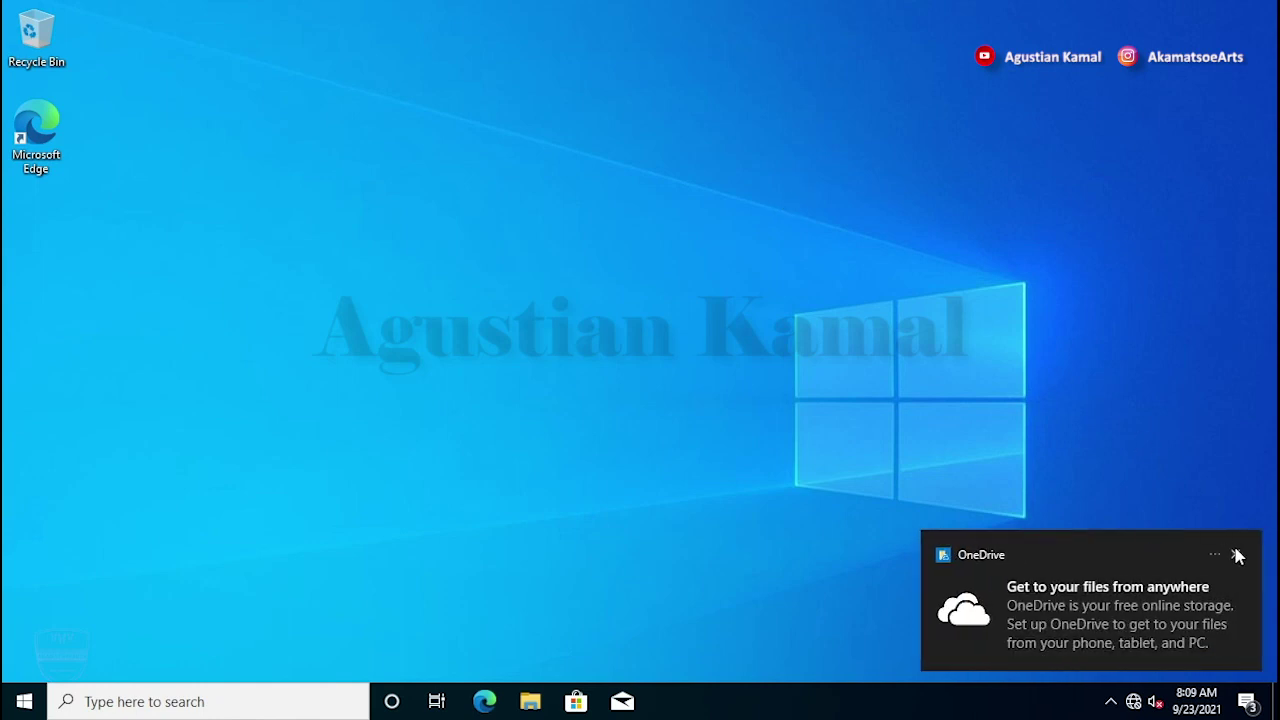
left_click(1237, 555)
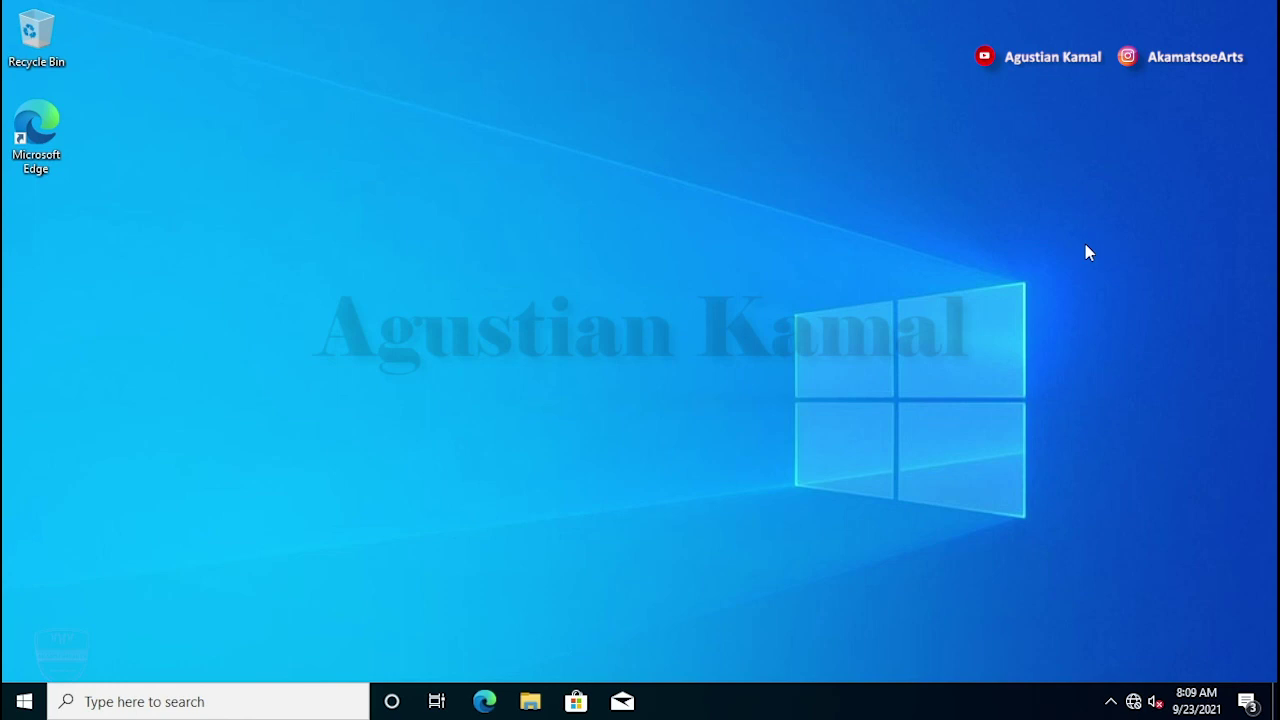